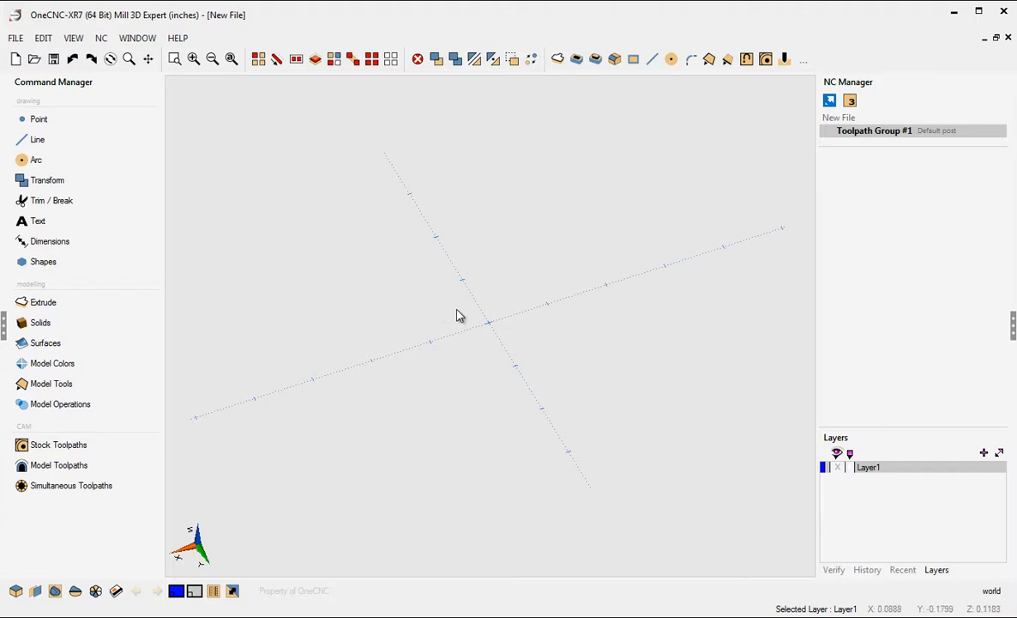
Hide and restore the Command Manager and the NC Manager side panels.
click(3, 331)
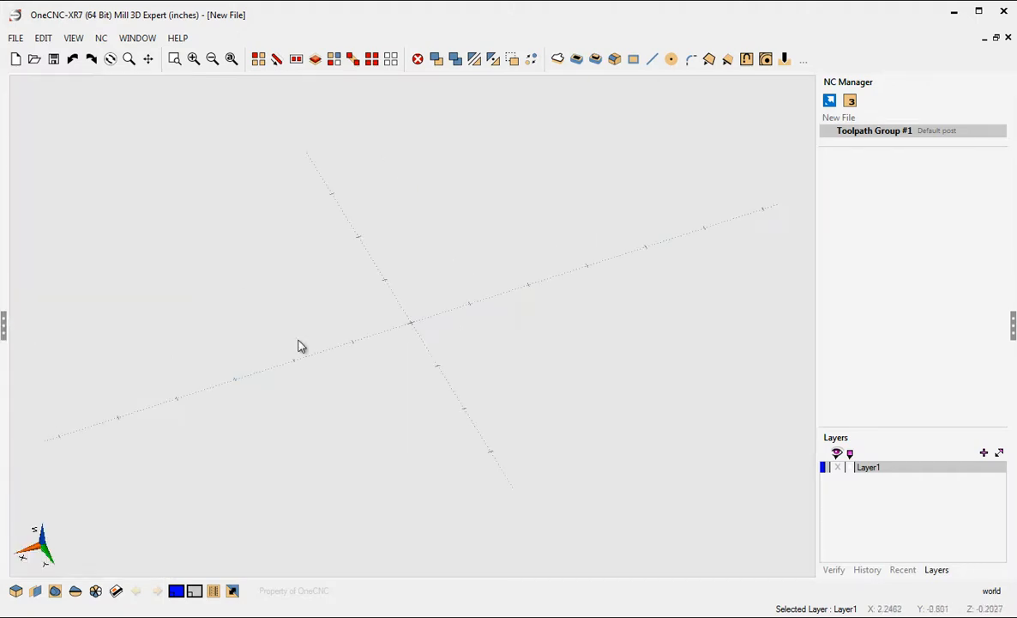
click(1013, 327)
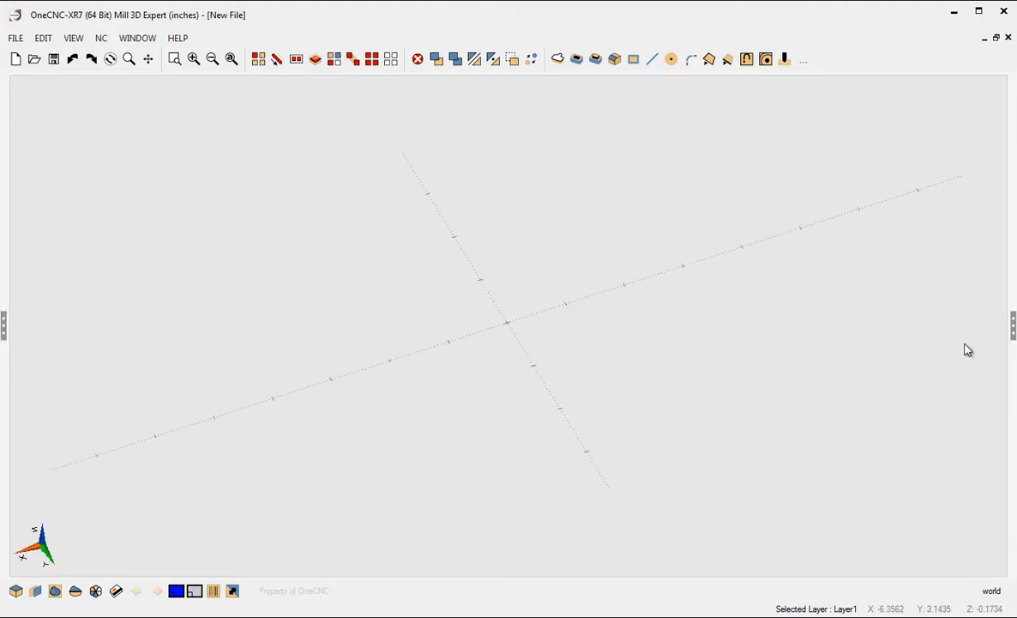
click(1012, 328)
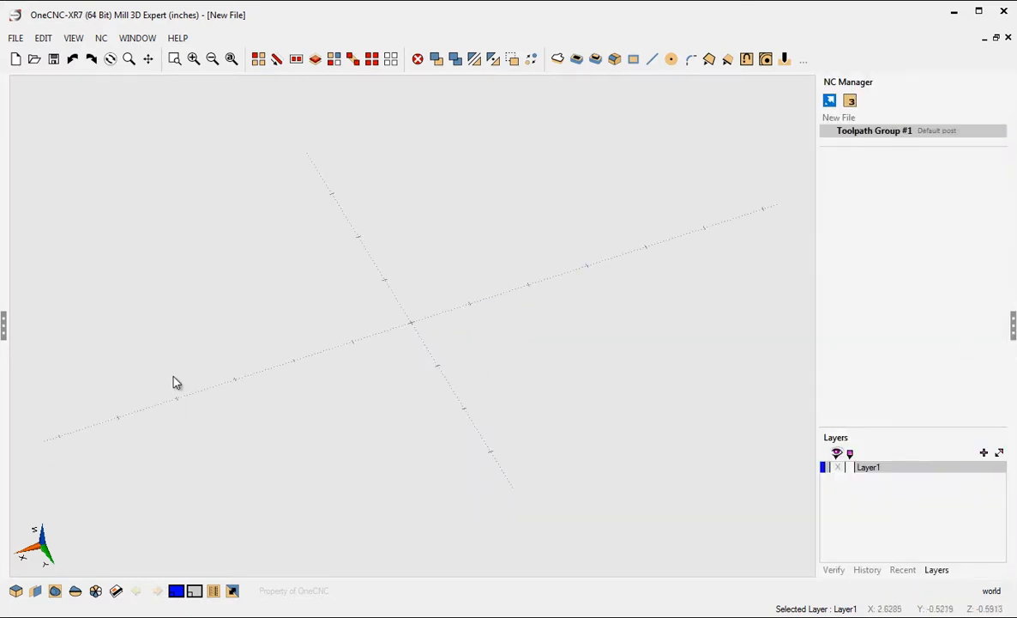
click(4, 338)
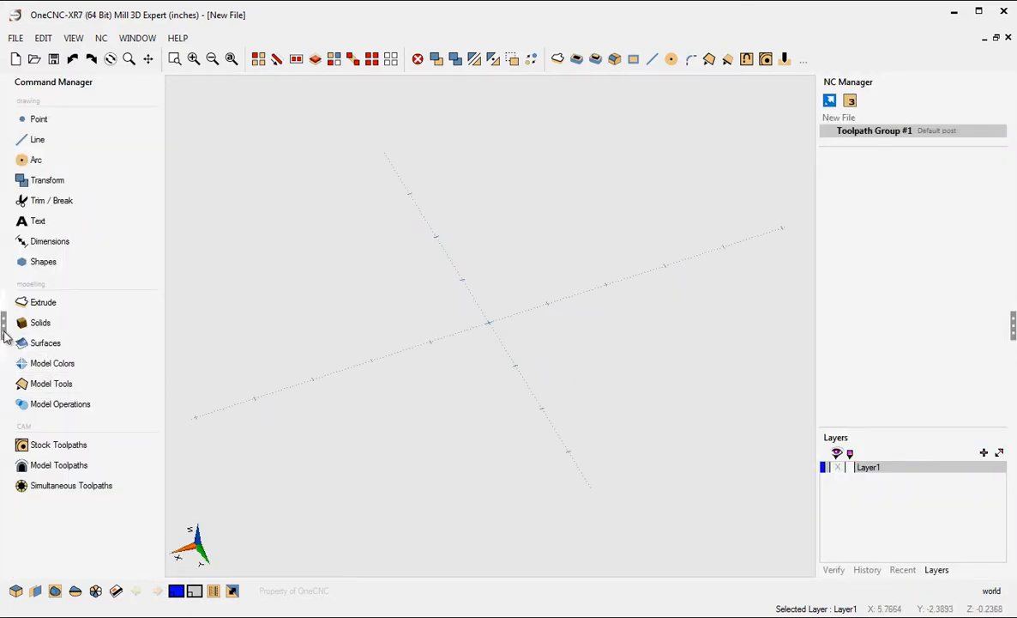
Collapse the Command Manager and NC Manager side panels to give the drawing area the full window width.
click(4, 331)
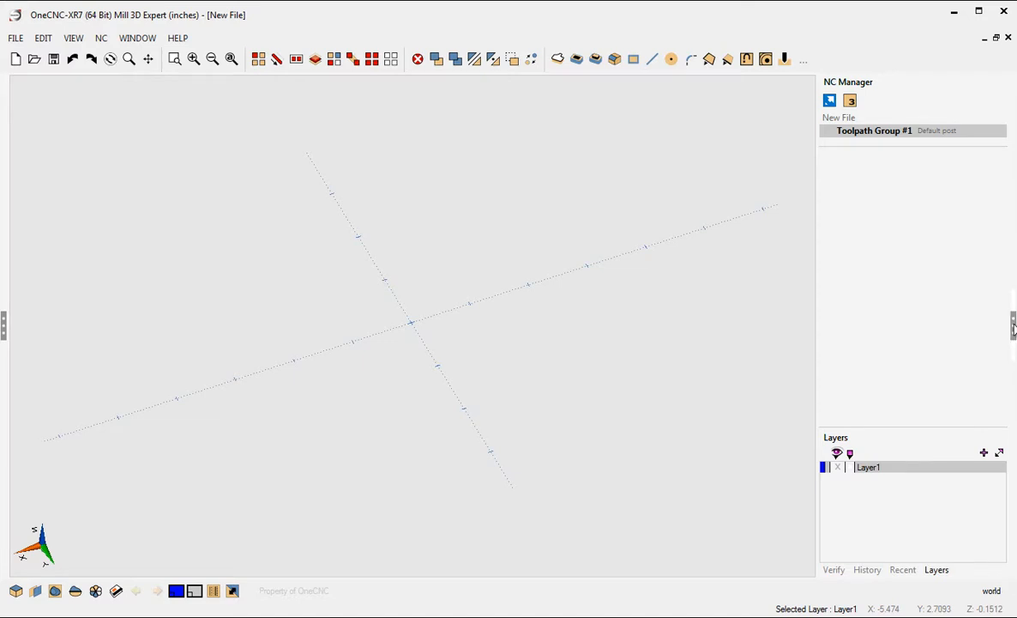
click(1013, 327)
drag(557, 316, 554, 329)
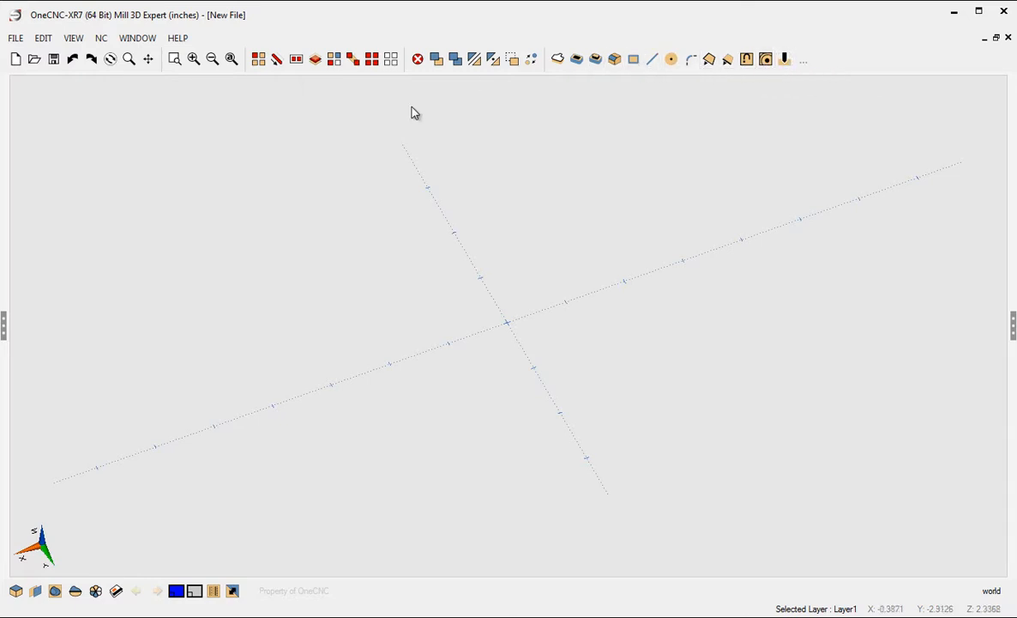
Add the Bolt holes shape command and the first two Verify commands to the quick-access toolbar.
click(4, 325)
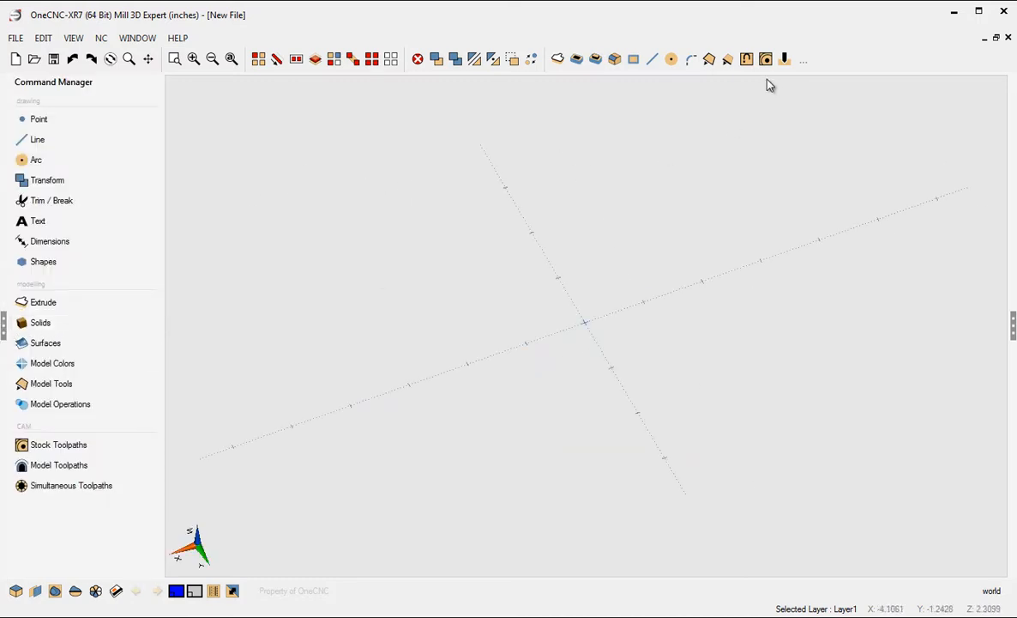
click(48, 266)
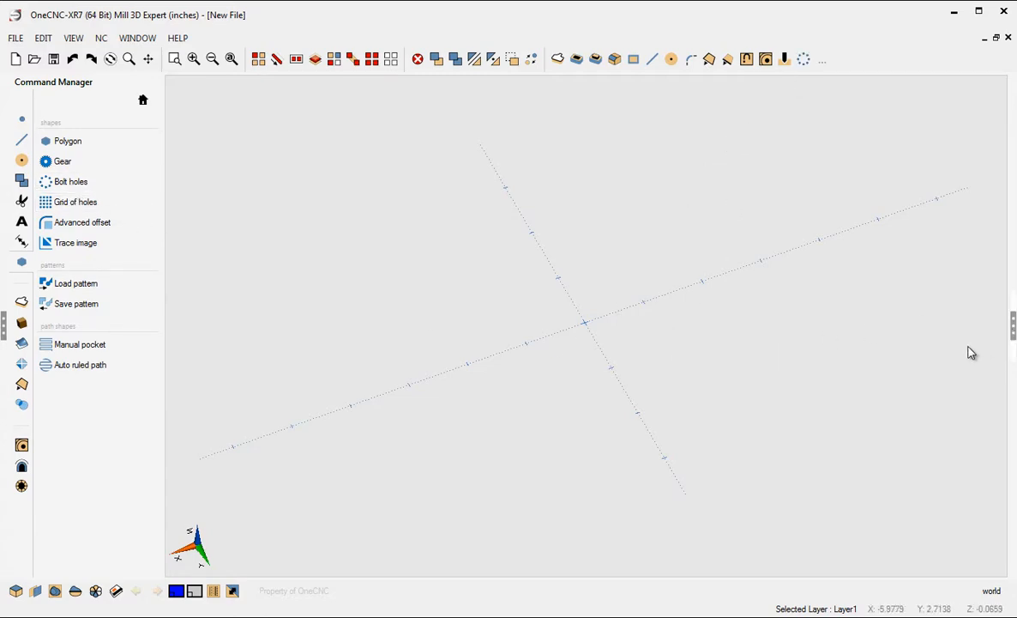
click(1012, 326)
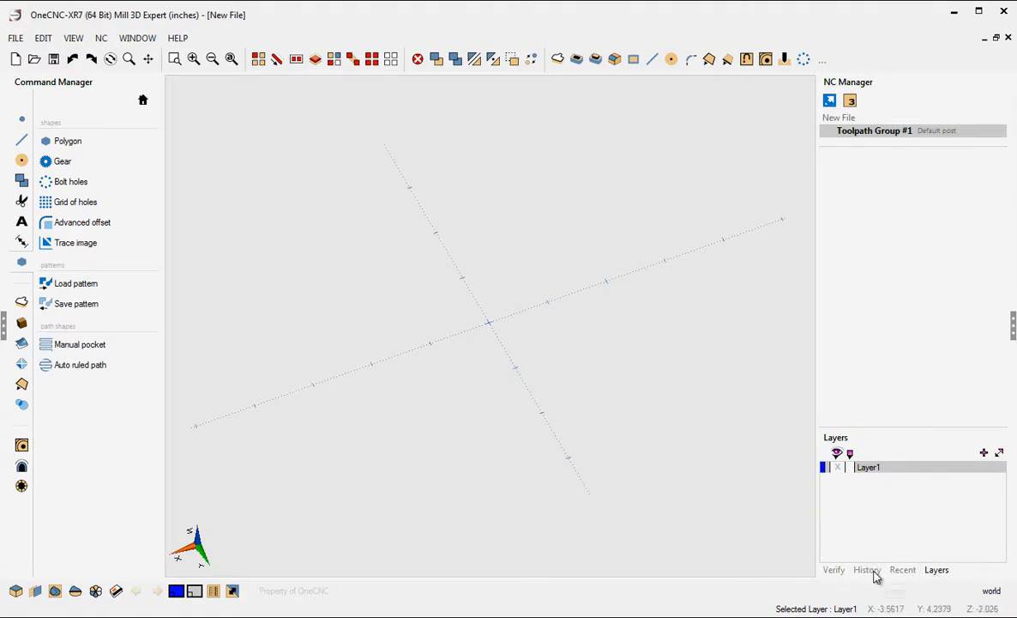
click(836, 572)
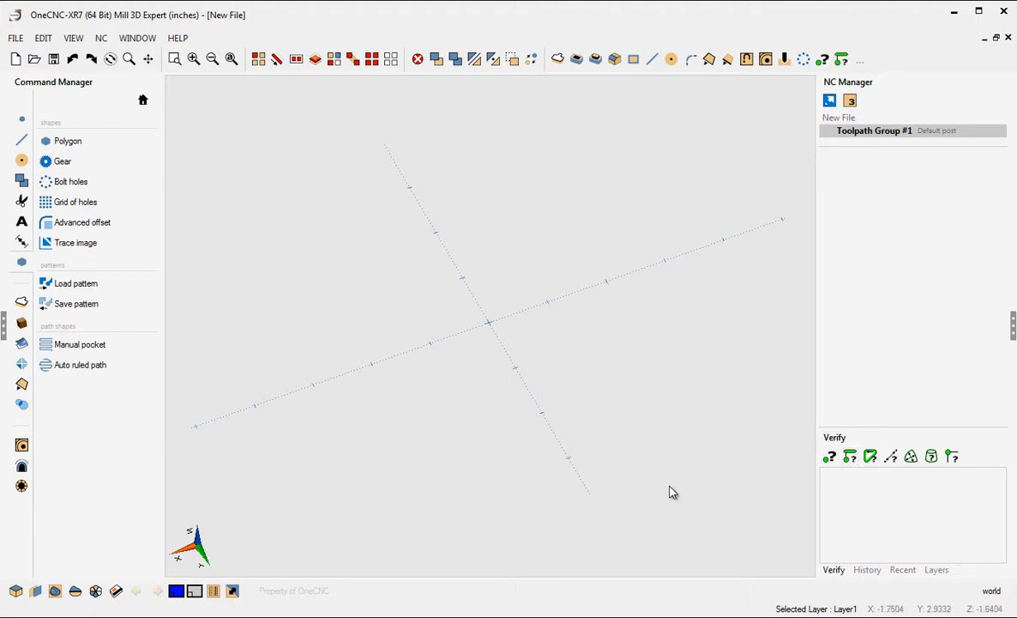
Add the Facing, Chamfer edge and Corner rounding stock toolpath commands to the toolbar, and hide both side panels.
click(21, 445)
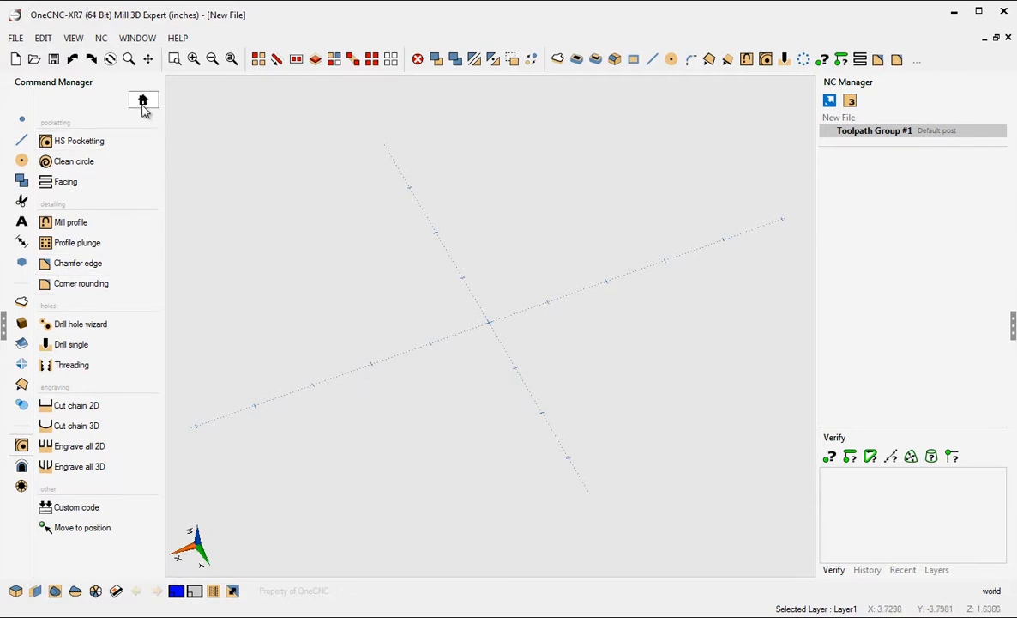
click(143, 104)
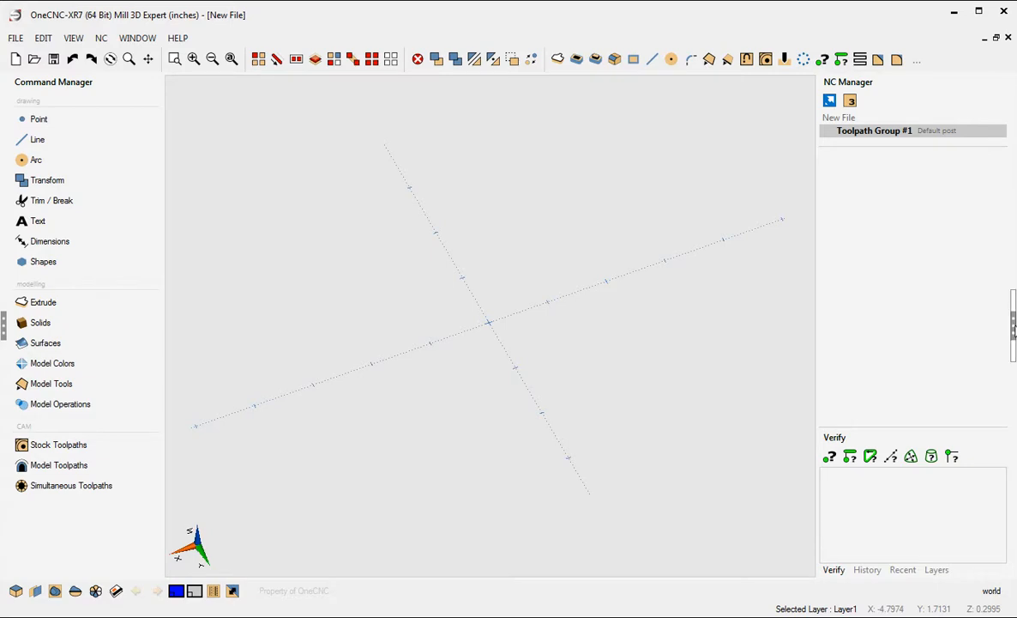
click(1012, 331)
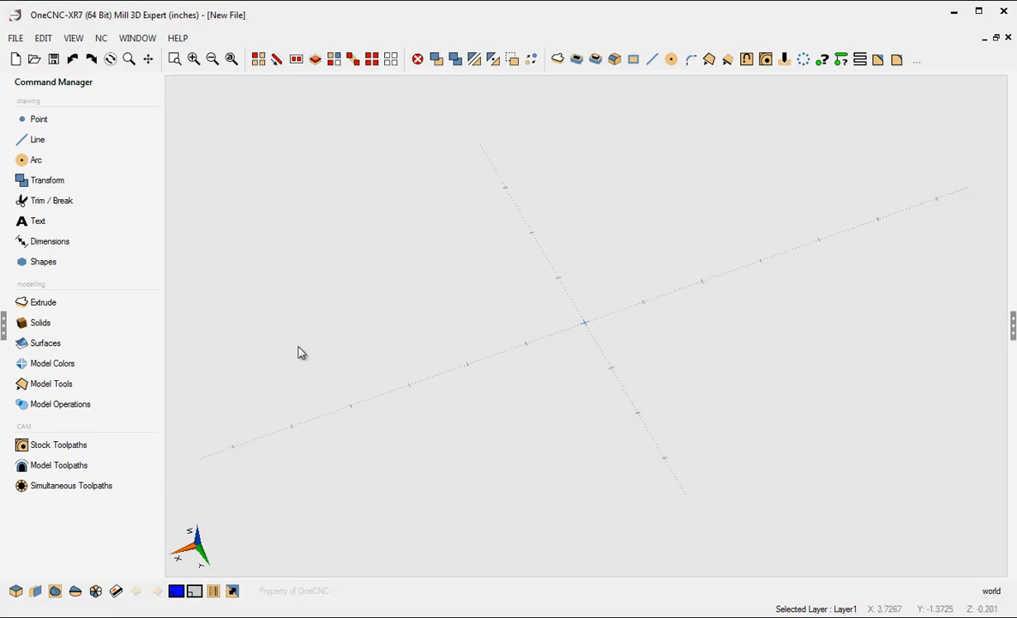
click(4, 333)
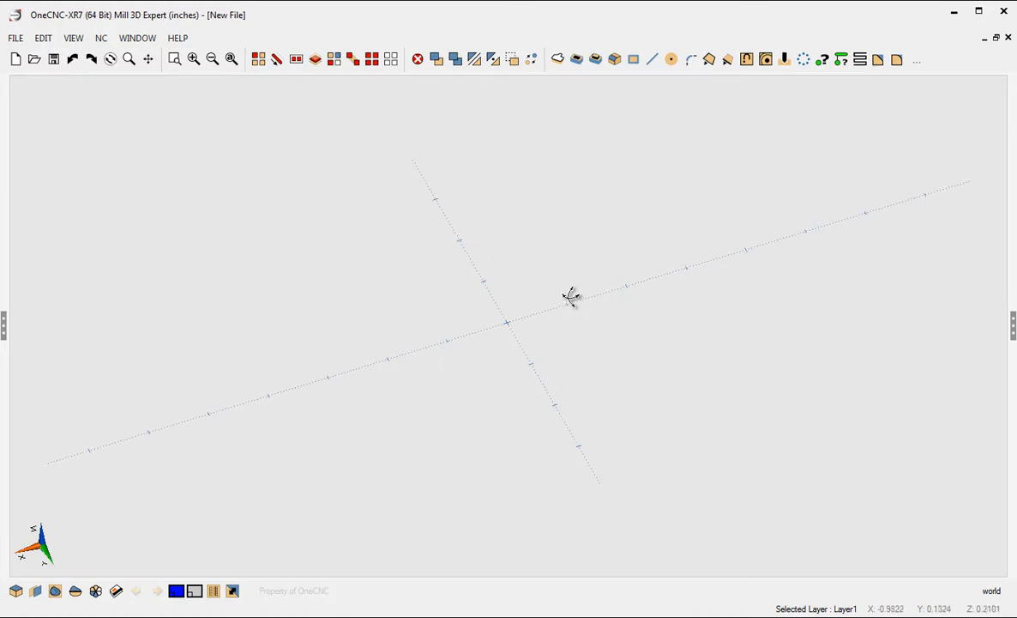
Draw a rounded rectangle in the flat XY view from the origin to X 6.125, Y -2.875.
middle_drag(571, 296, 575, 318)
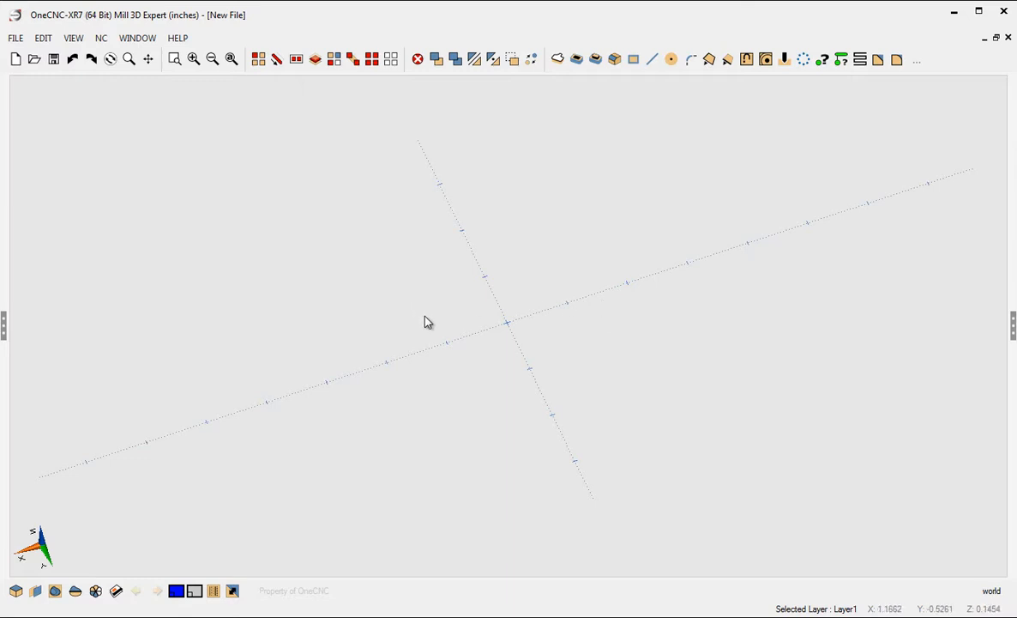
middle_drag(424, 320, 434, 296)
right_click(590, 331)
click(549, 302)
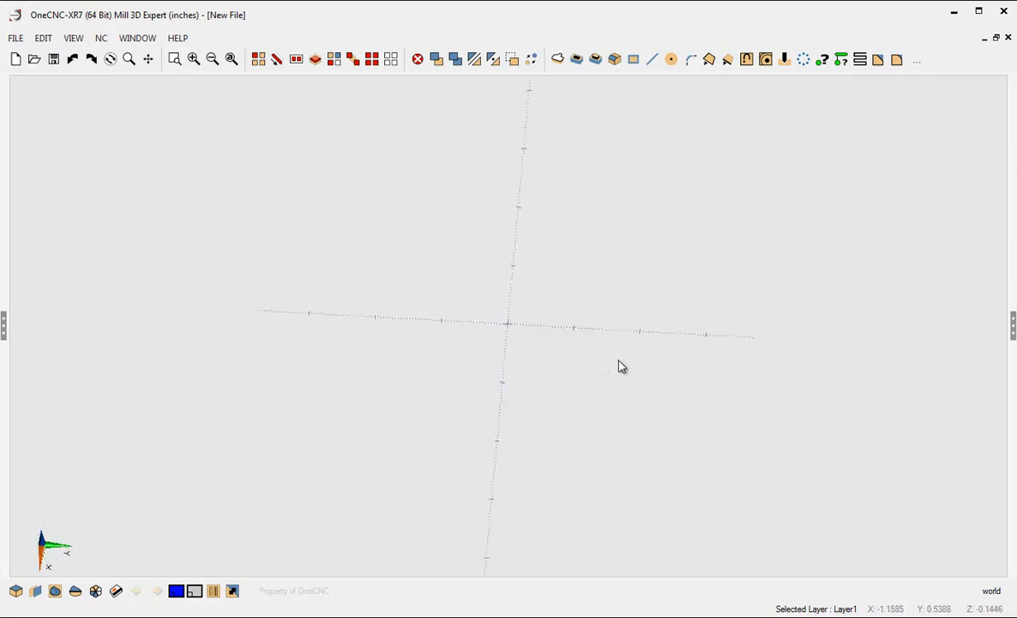
middle_drag(497, 319, 373, 253)
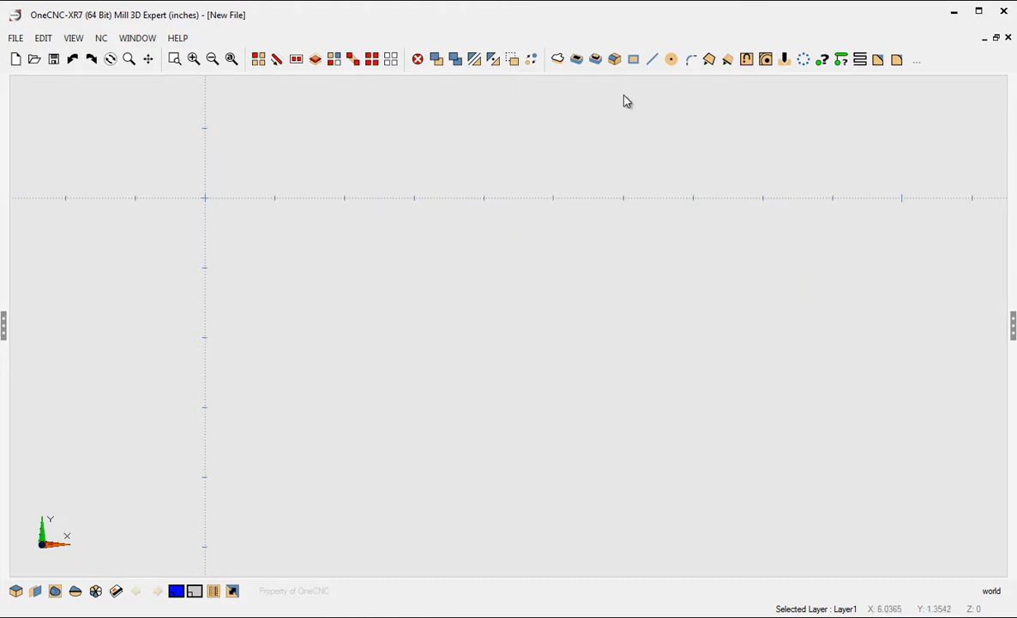
click(632, 60)
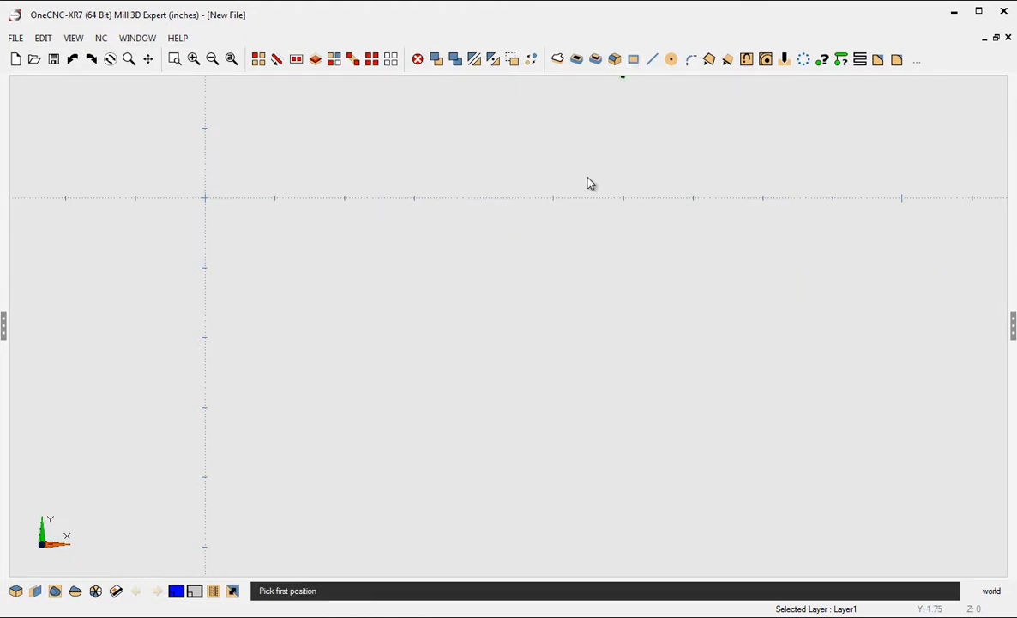
click(205, 199)
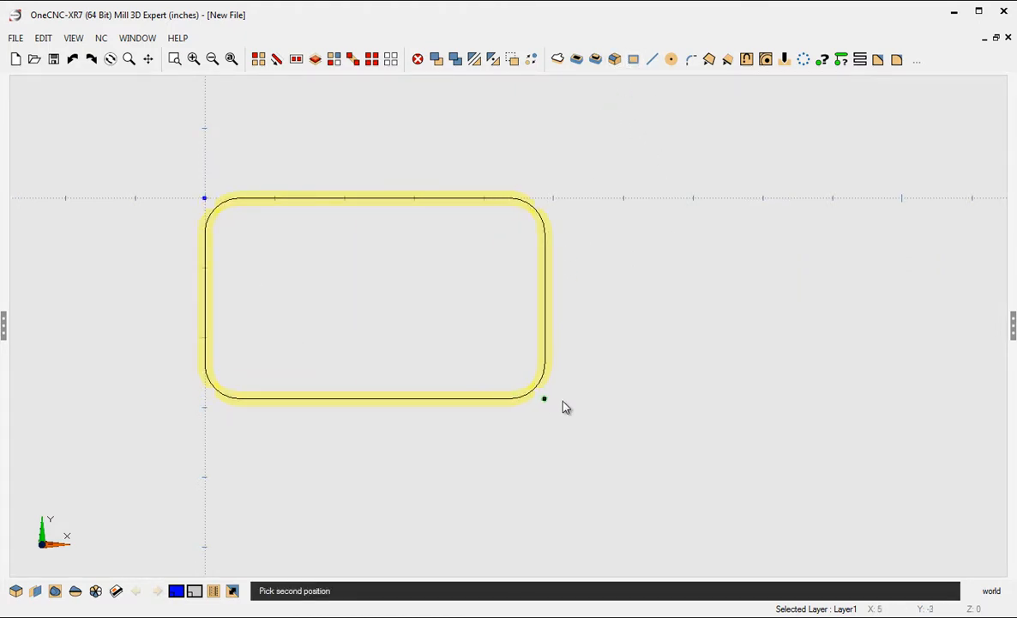
click(632, 402)
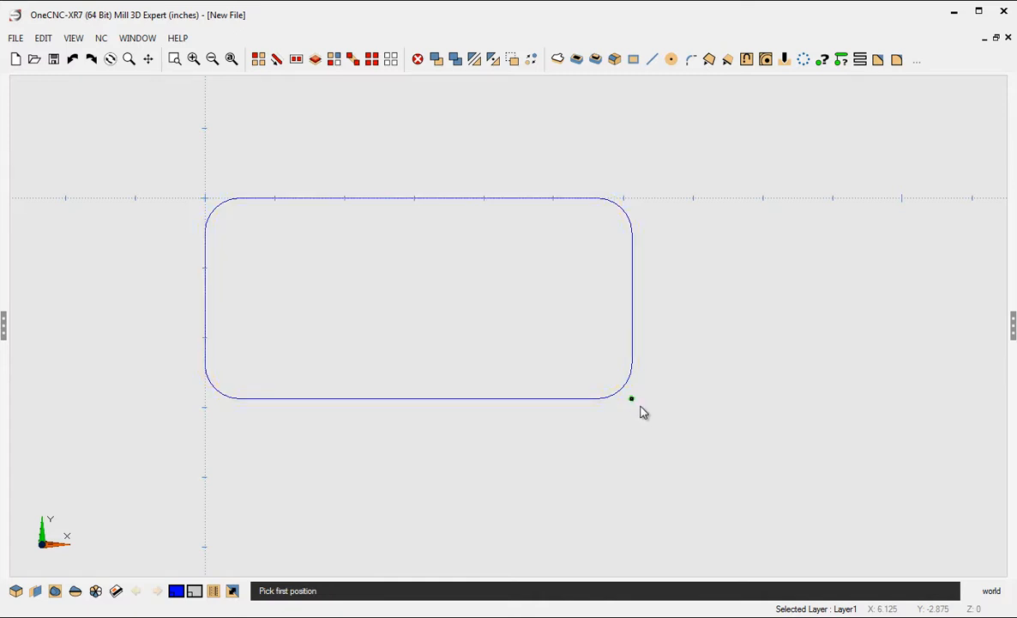
Draw a closed stepped line profile overlapping the rounded rectangle, with one sloped segment and far corners at X 7.125, Y -2.1667 and Y 0.5.
click(650, 61)
click(310, 267)
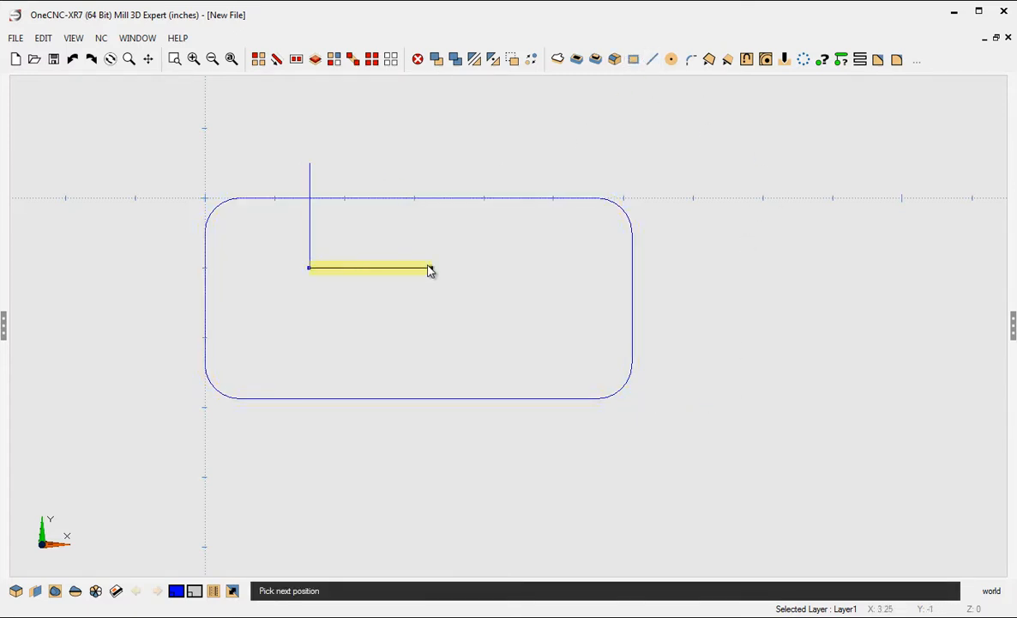
click(430, 267)
click(482, 302)
click(552, 302)
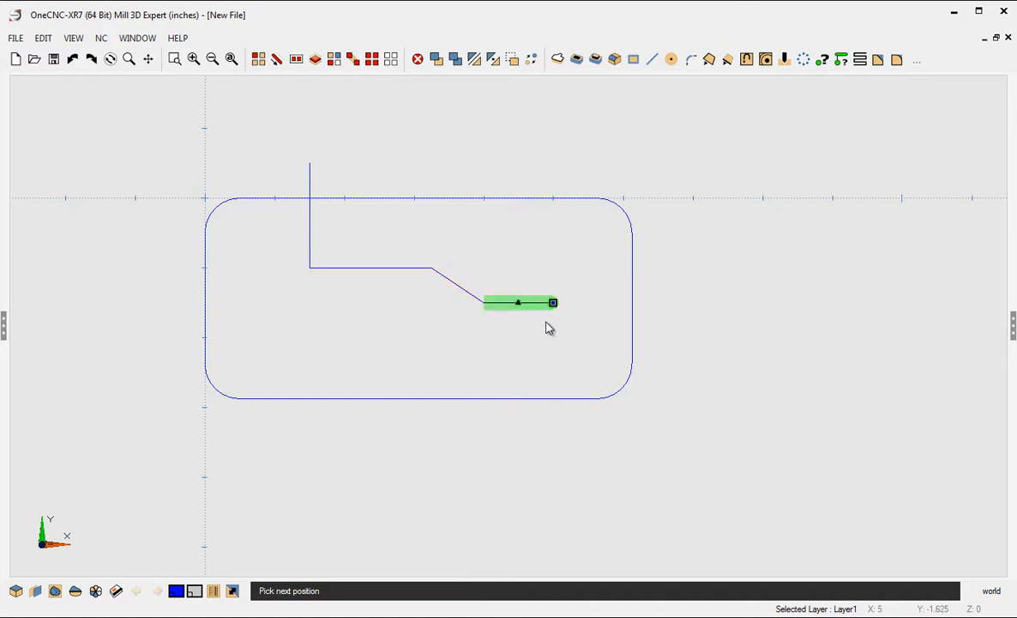
click(553, 349)
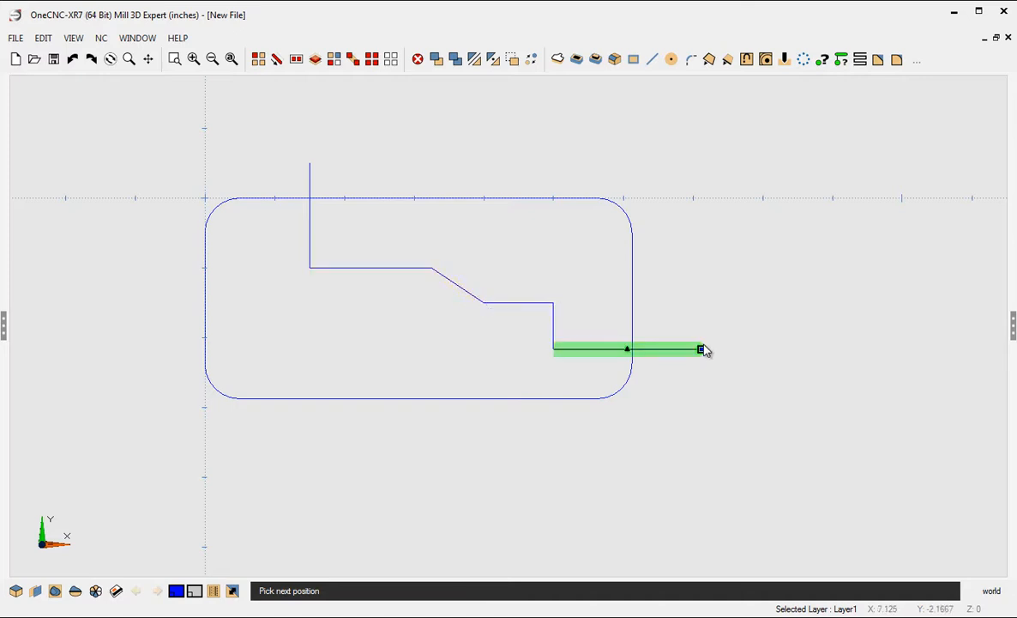
click(702, 349)
click(701, 163)
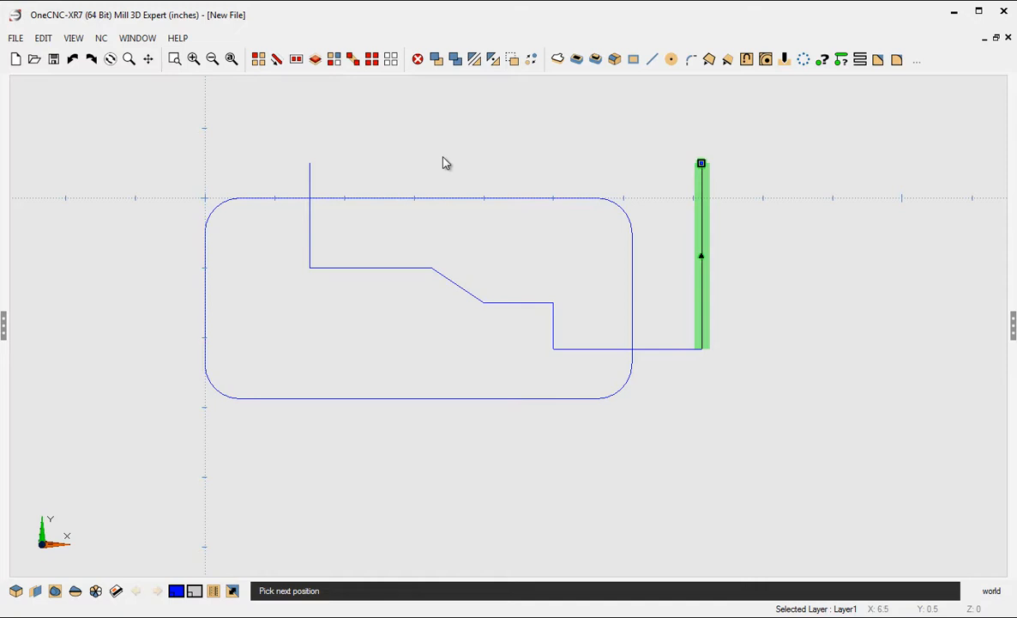
click(311, 163)
Fillet the stepped profile's inner left corner, the foot of its slope and its lower step corner with a 0.5 radius.
click(634, 59)
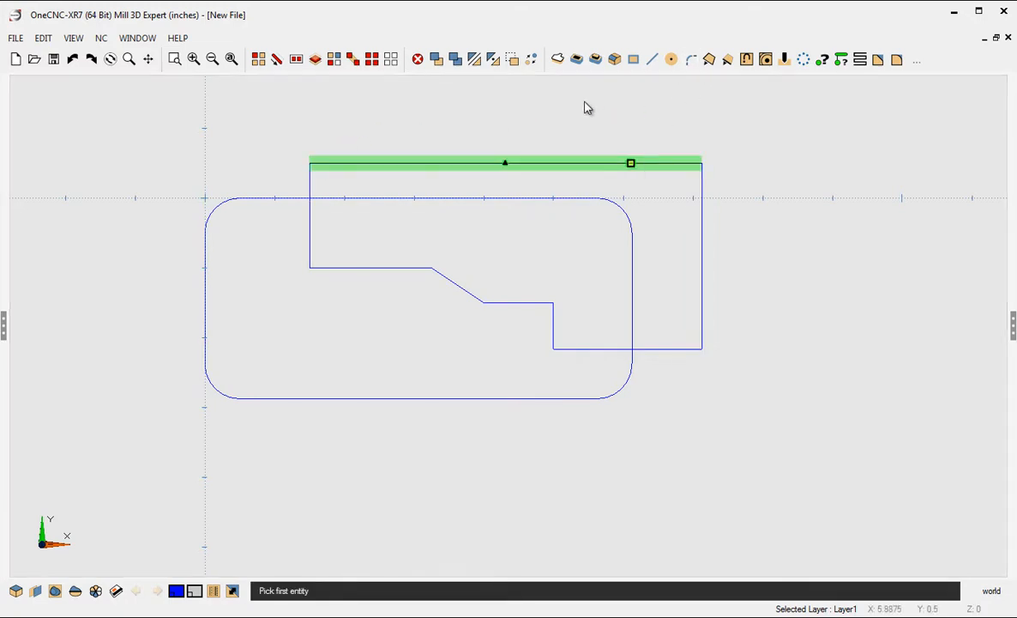
click(356, 267)
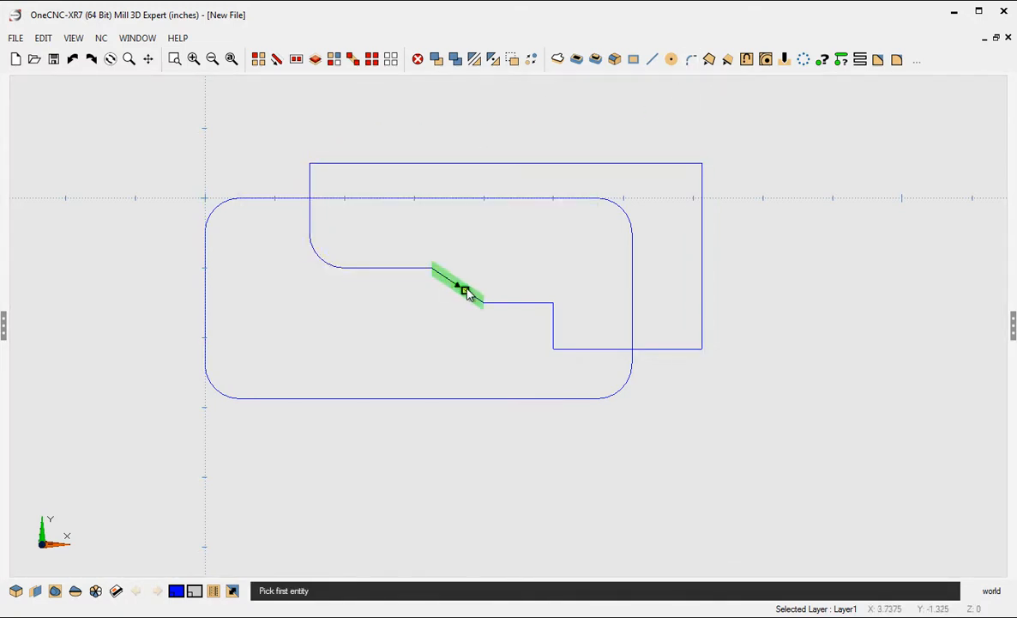
click(464, 289)
click(514, 301)
click(553, 326)
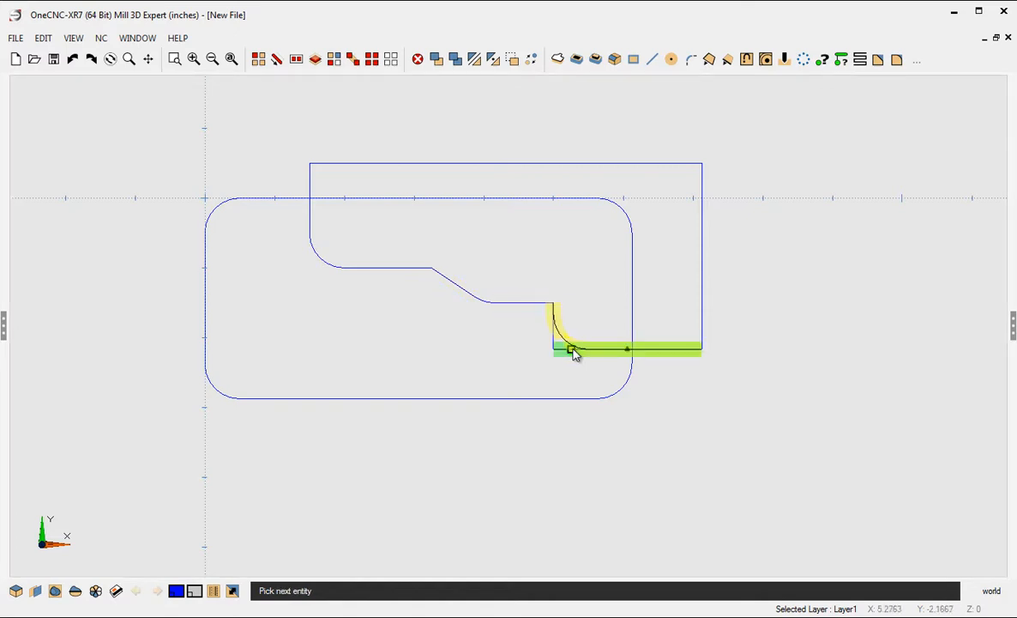
click(573, 351)
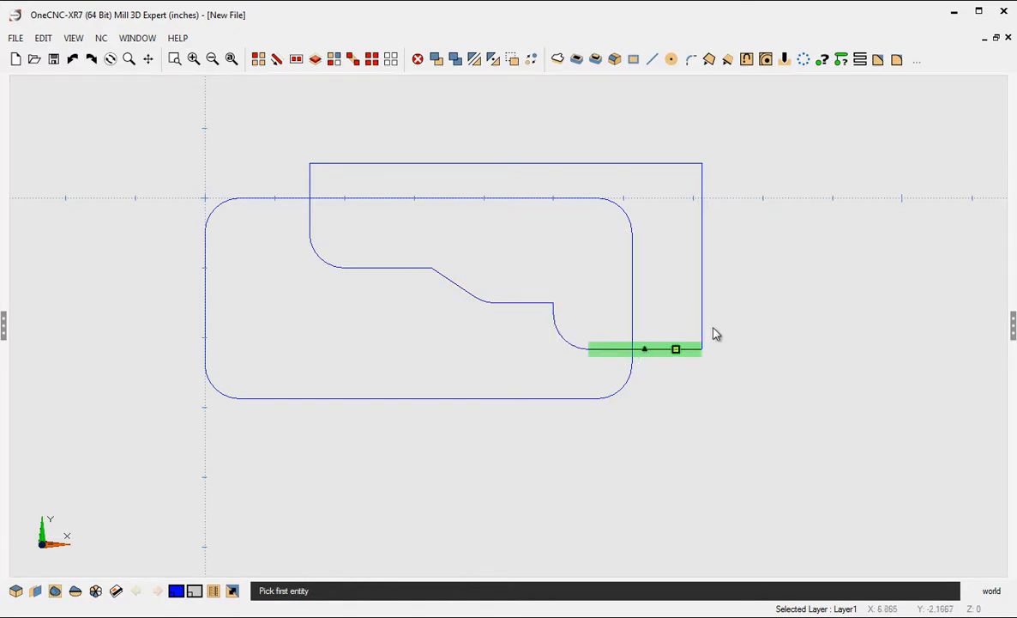
key(Escape)
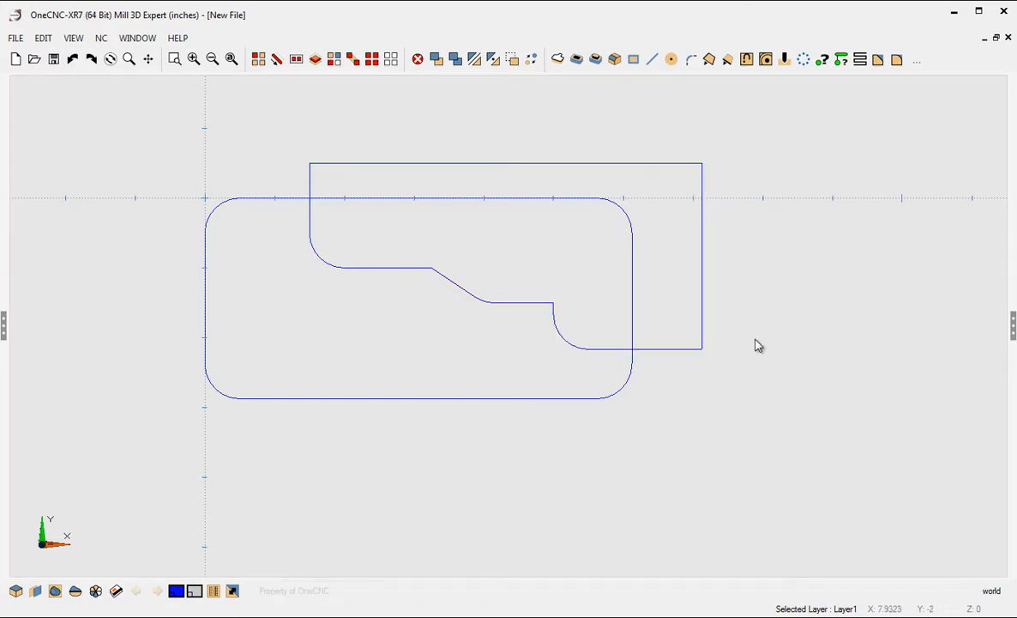
Examine the Fillet command's radius and trimming parameters in the Command Manager, and cancel without adding a fillet.
click(5, 327)
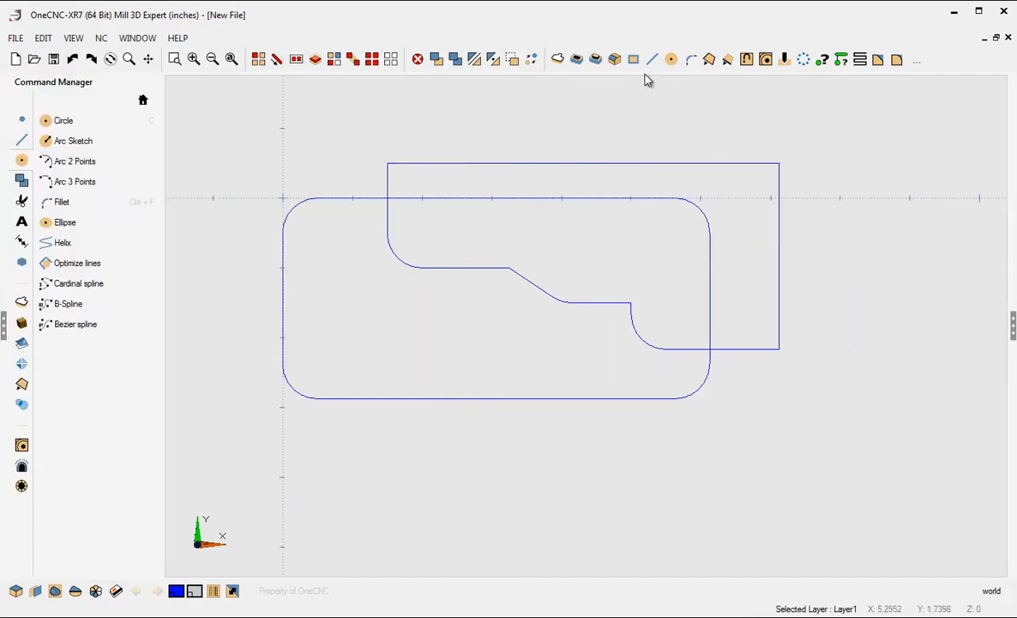
click(688, 61)
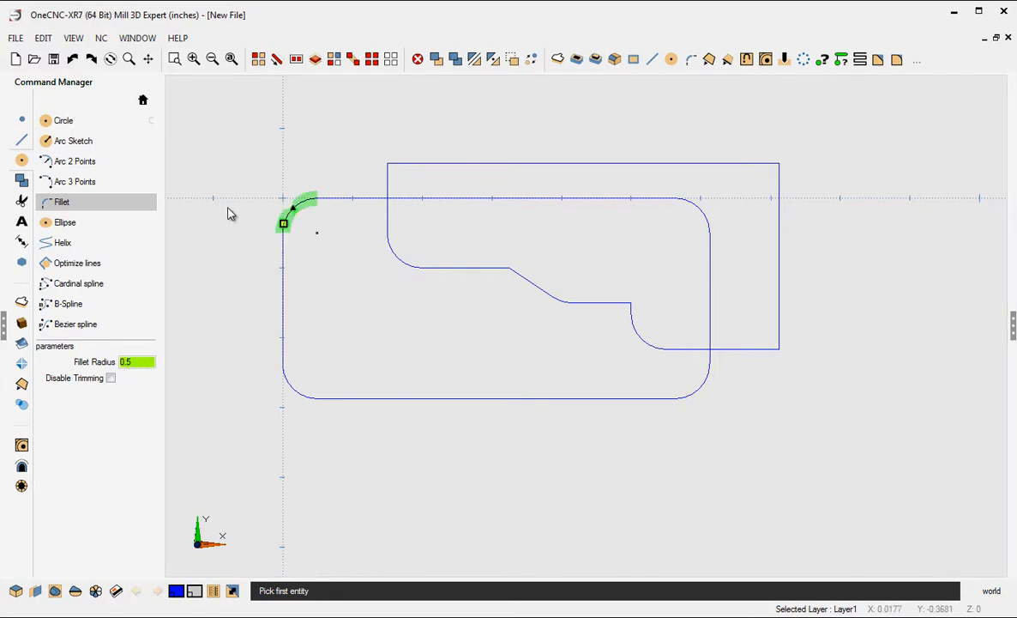
key(Escape)
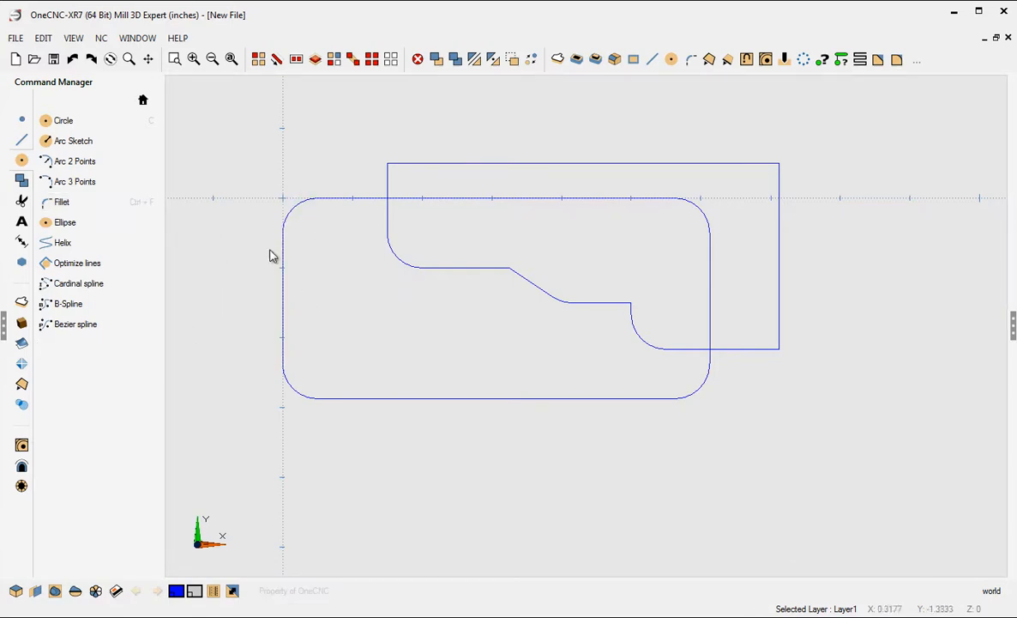
click(5, 326)
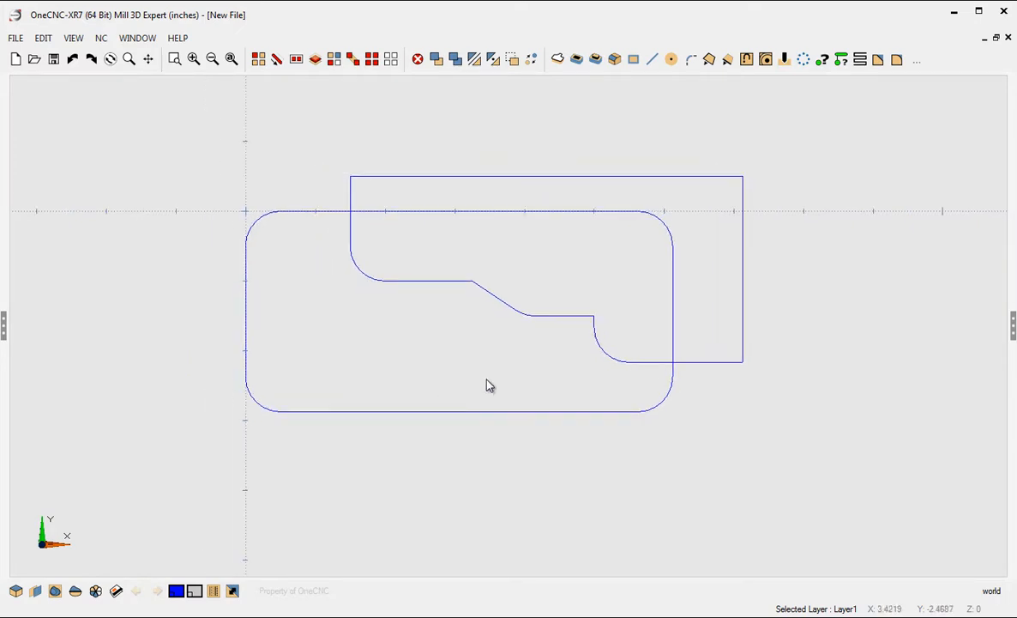
Draw a circle concentric with the rounded rectangle's lower-left corner arc.
mouse_move(506, 387)
middle_down()
mouse_move(495, 307)
mouse_move(552, 259)
mouse_move(538, 305)
mouse_move(605, 281)
middle_up()
click(671, 59)
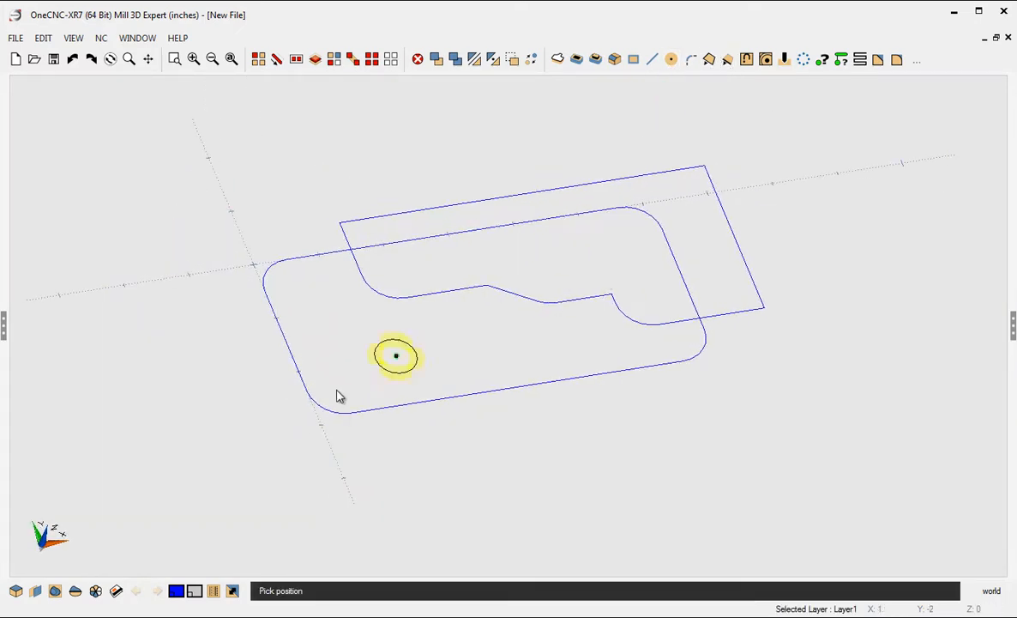
click(349, 395)
Switch to the top view and draw a second circle to the right of the corner circle, below the stepped profile.
right_click(512, 451)
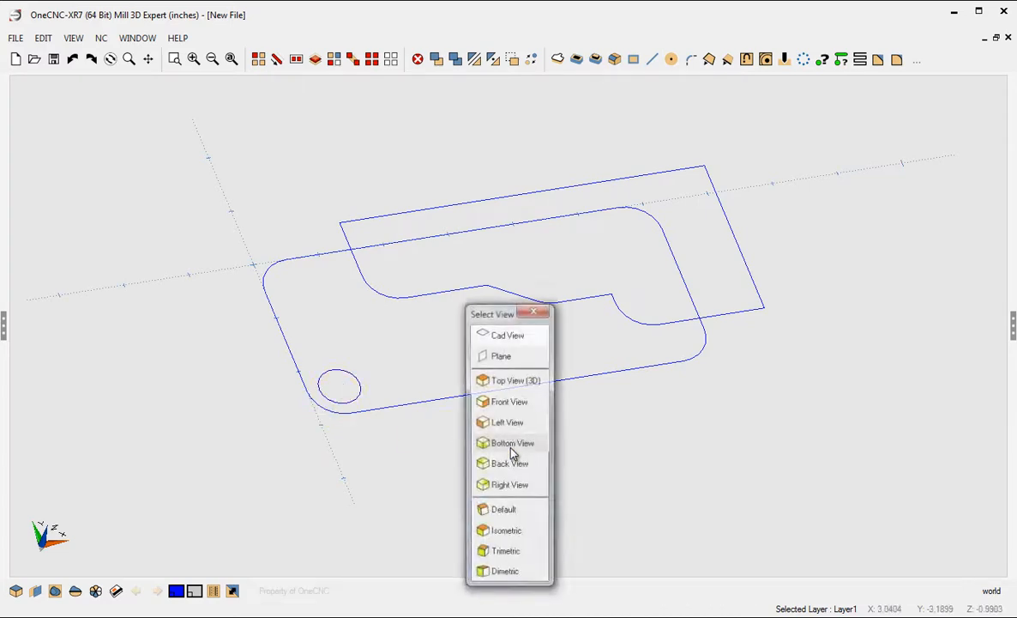
click(513, 450)
scroll(497, 438, down, 1)
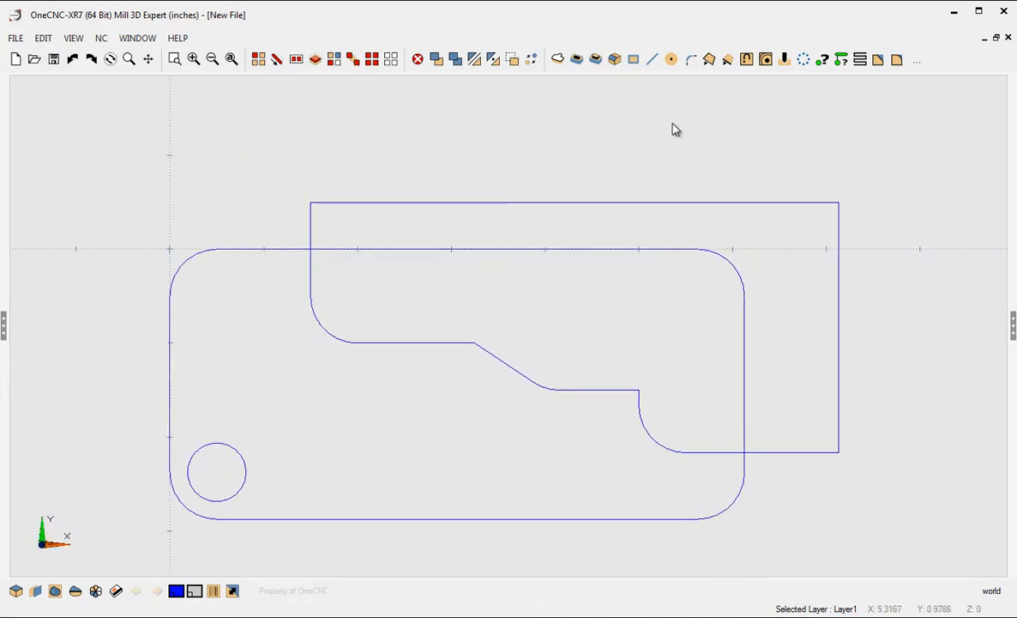
click(672, 59)
click(340, 443)
key(Escape)
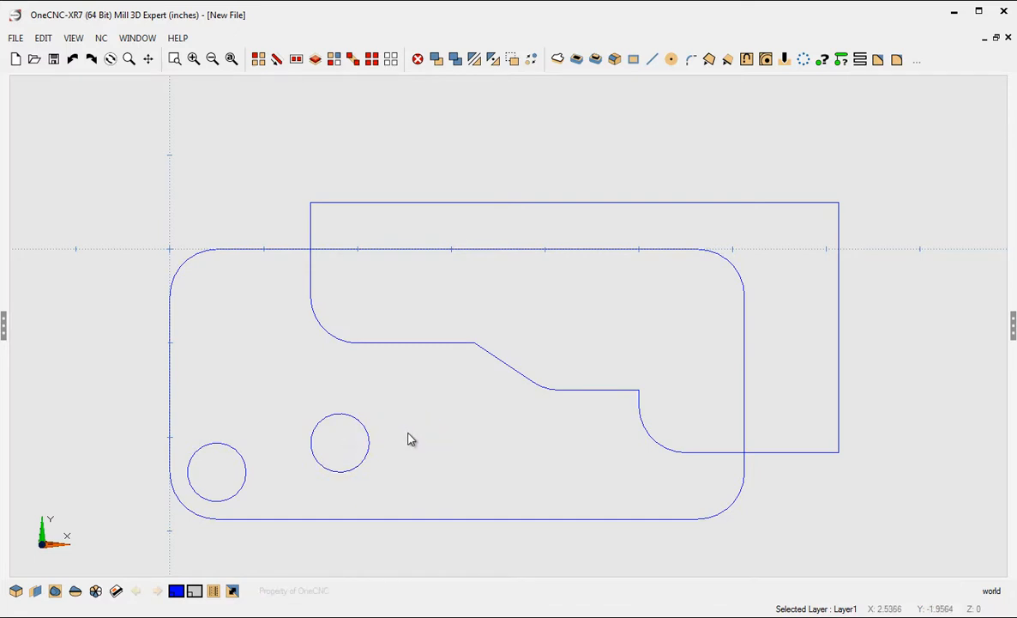
Enlarge the second circle by stretching its right quadrant point to X 2.5, and move the circle right and slightly up.
key(m)
click(369, 443)
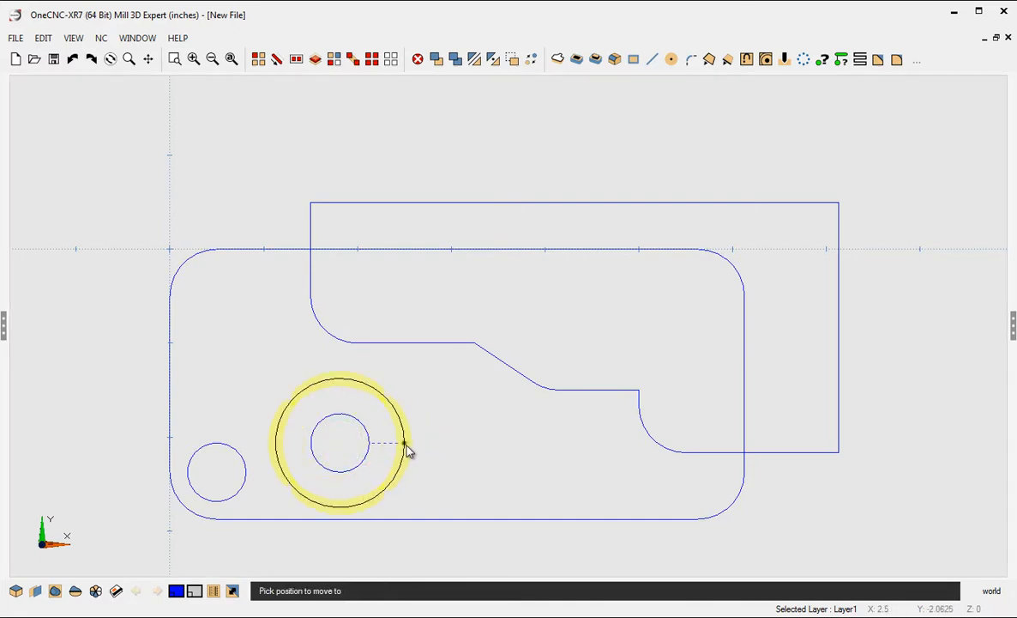
click(404, 445)
click(340, 443)
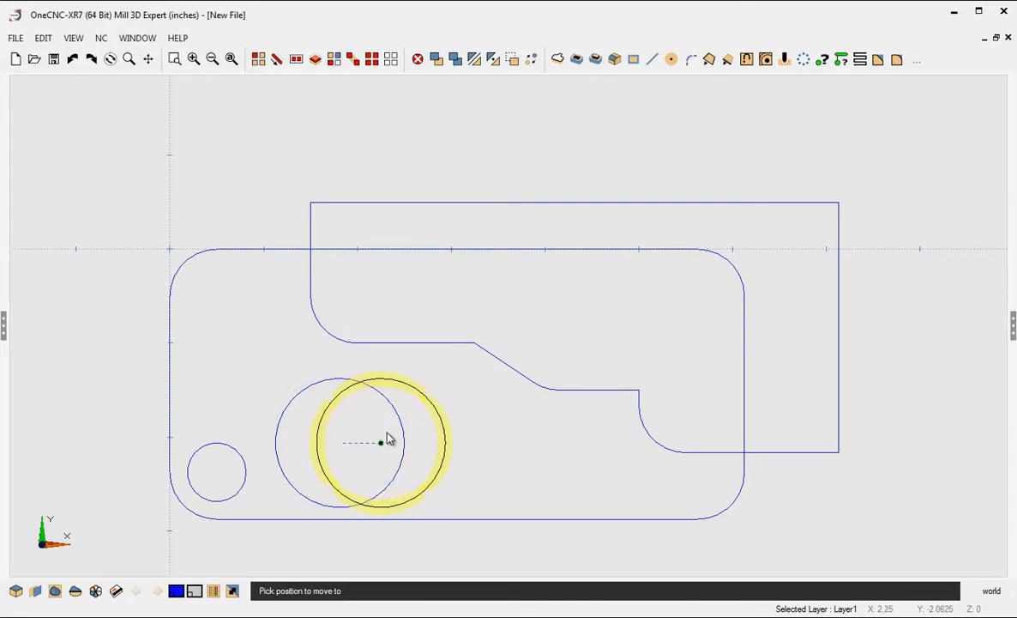
click(387, 431)
key(Escape)
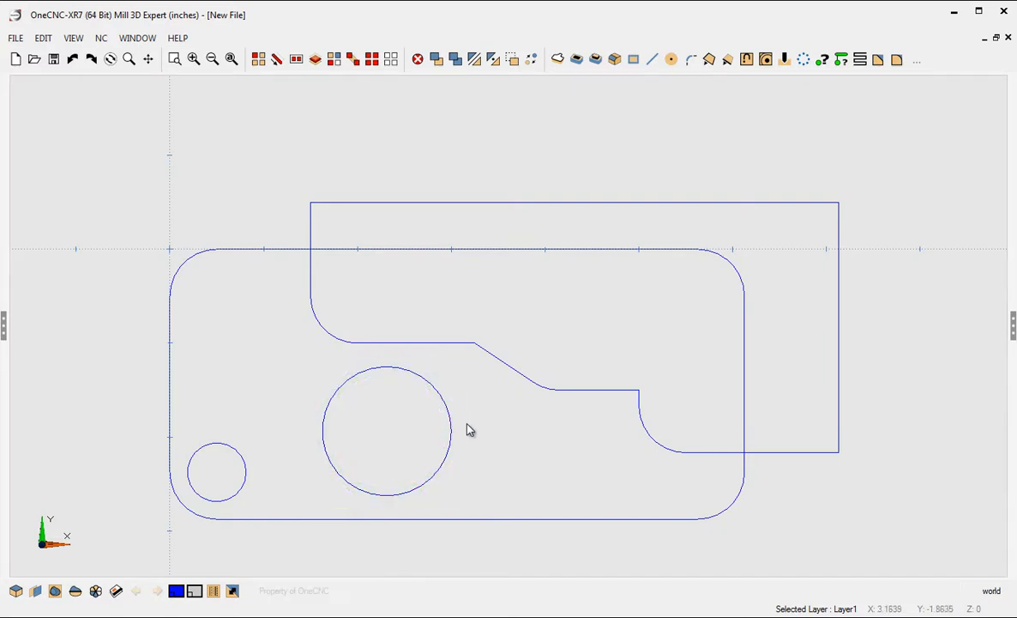
Extrude the rounded rectangle and the small corner circle downward into a solid block with a through hole.
scroll(463, 425, down, 2)
mouse_move(481, 441)
middle_down()
mouse_move(465, 339)
mouse_move(568, 331)
mouse_move(552, 302)
mouse_move(604, 273)
mouse_move(619, 248)
middle_up()
click(558, 60)
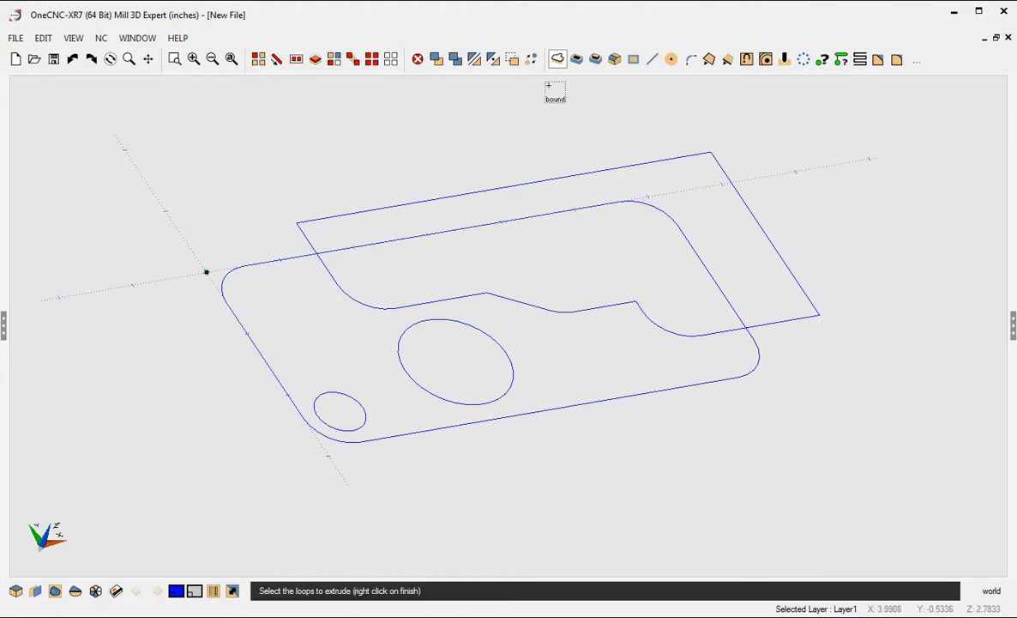
click(611, 398)
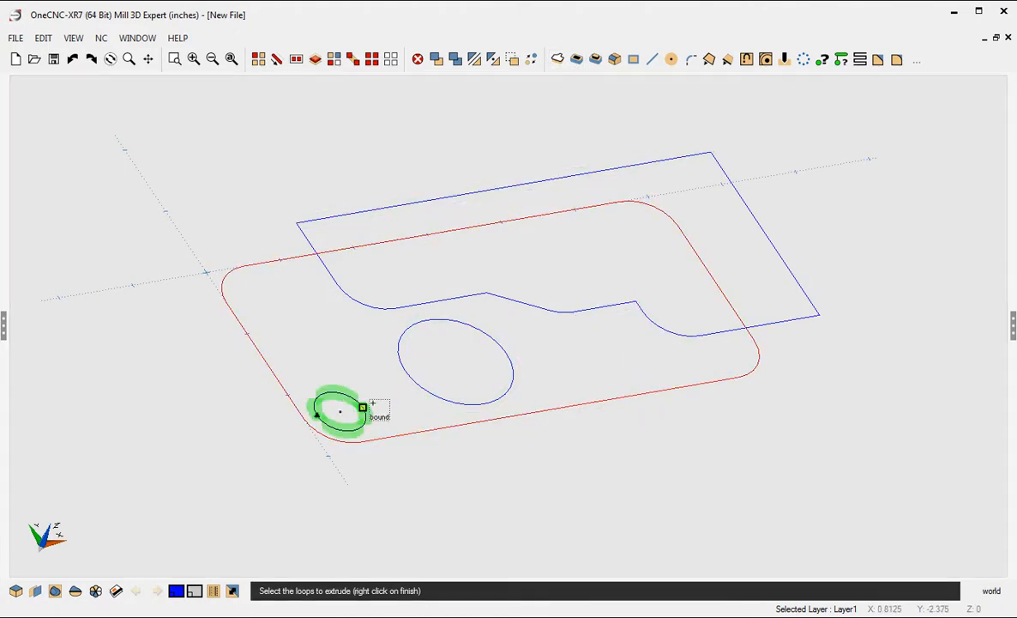
click(343, 410)
right_click(405, 455)
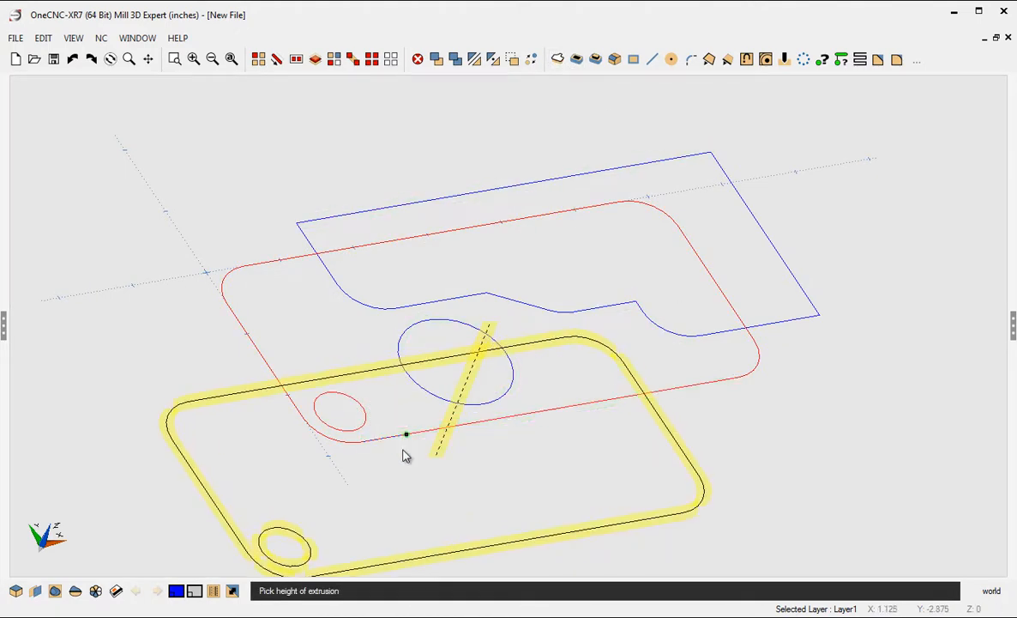
click(429, 367)
Cut a round blind pocket into the block from the larger circle.
mouse_move(429, 366)
middle_down()
mouse_move(427, 422)
mouse_move(571, 424)
mouse_move(554, 424)
mouse_move(445, 368)
mouse_move(454, 385)
mouse_move(440, 361)
mouse_move(622, 336)
mouse_move(660, 369)
middle_up()
middle_drag(615, 406, 601, 293)
scroll(595, 366, up, 1)
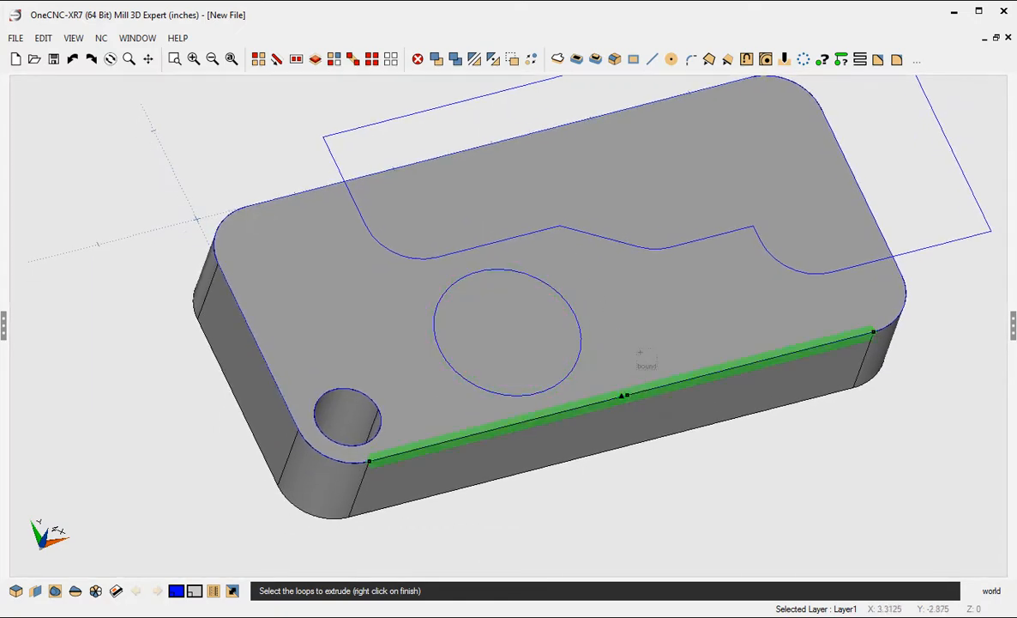
click(547, 281)
right_click(546, 292)
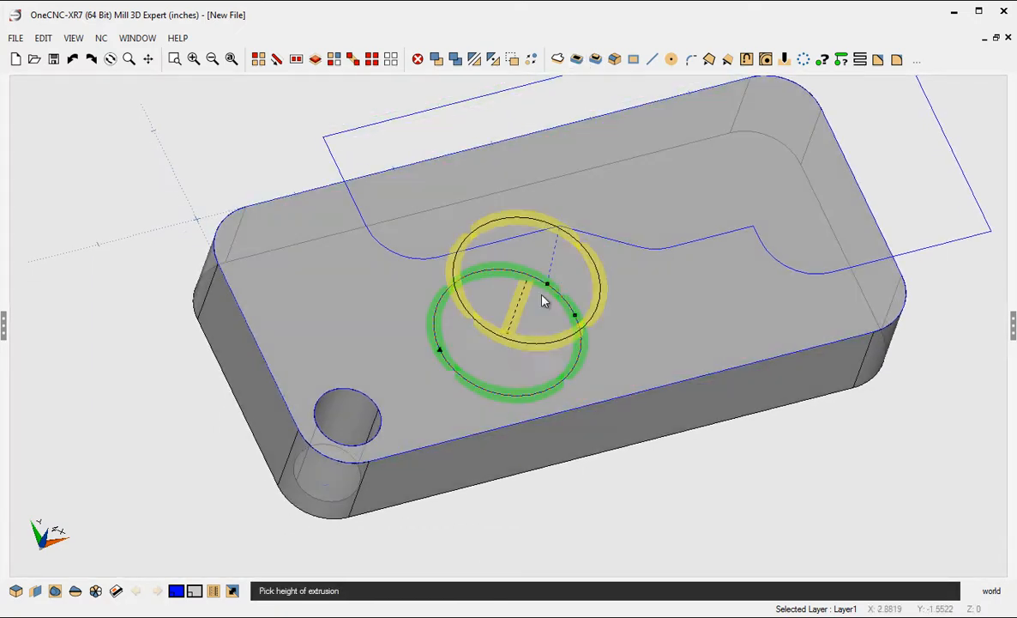
middle_drag(509, 324, 659, 150)
click(408, 302)
Cut the stepped profile partway down into the block to form an open-sided step, and end the extrusion command.
click(866, 268)
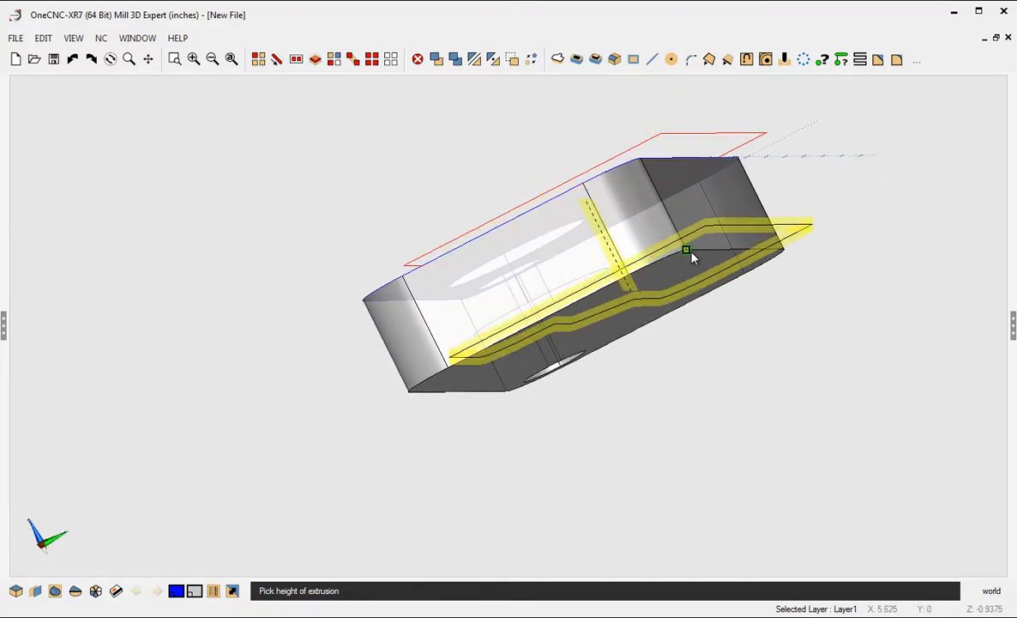
click(635, 218)
middle_drag(627, 320, 739, 413)
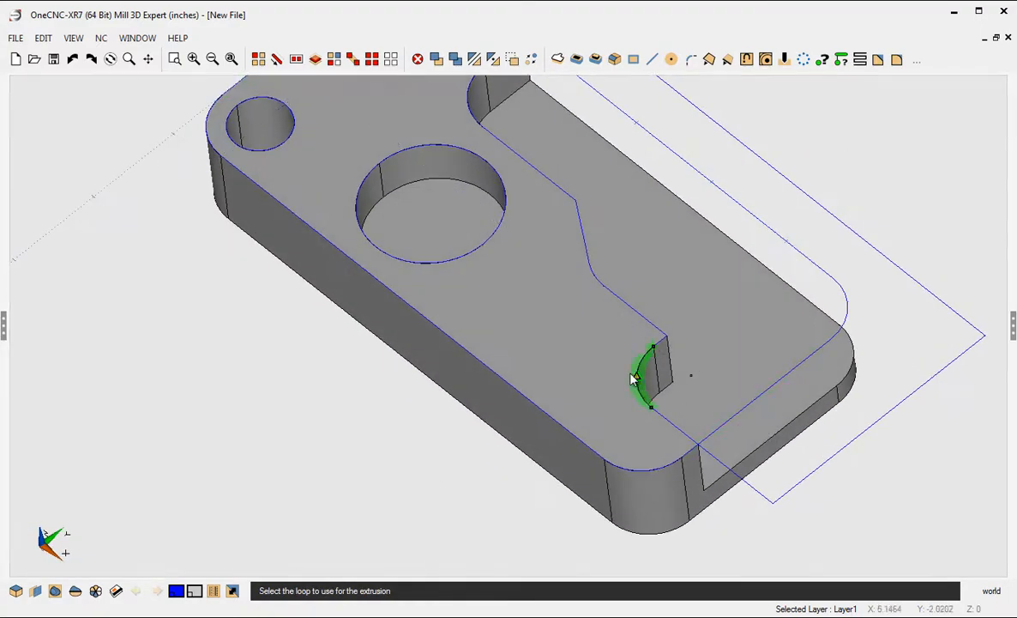
key(Escape)
Chamfer the edges of the small corner hole and the round pocket with a 0.05 distance.
scroll(549, 355, down, 3)
middle_drag(463, 334, 629, 182)
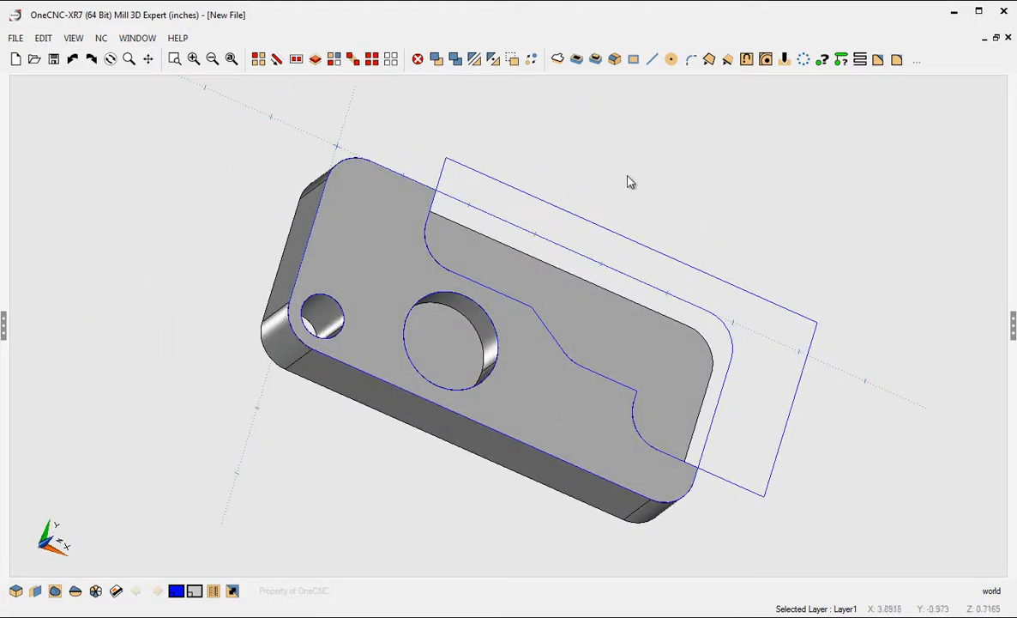
click(614, 60)
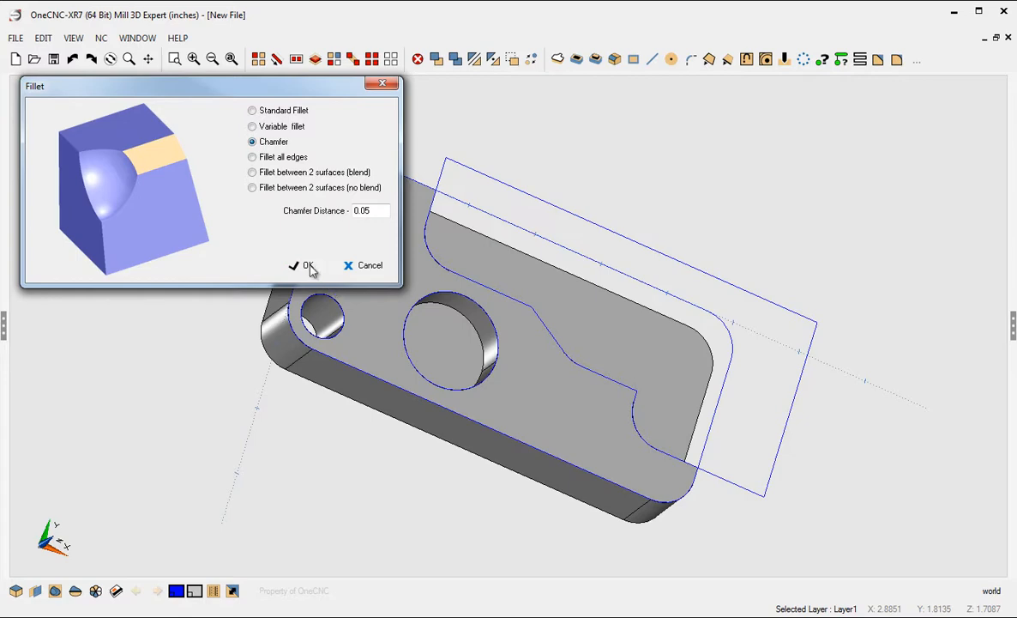
click(307, 266)
click(283, 341)
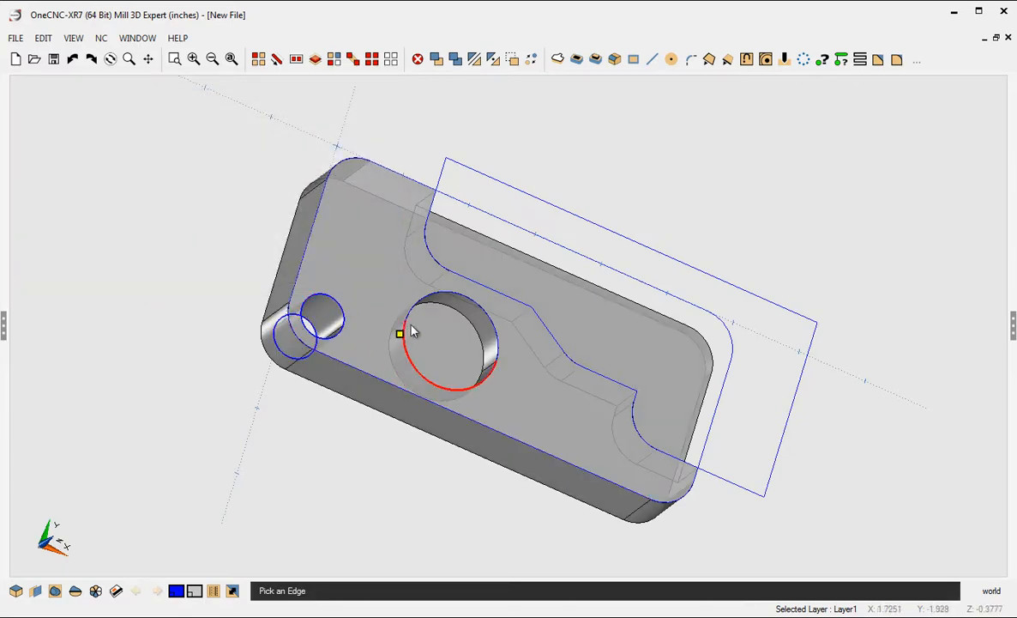
click(411, 329)
click(418, 305)
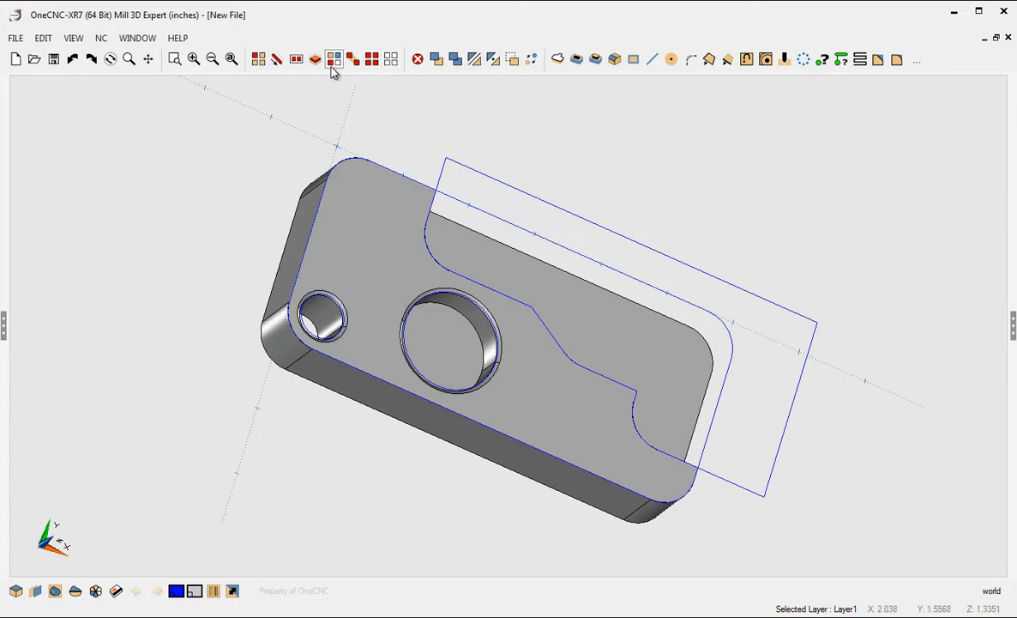
Select all blue construction geometry by color and delete it, leaving only the solid.
click(333, 60)
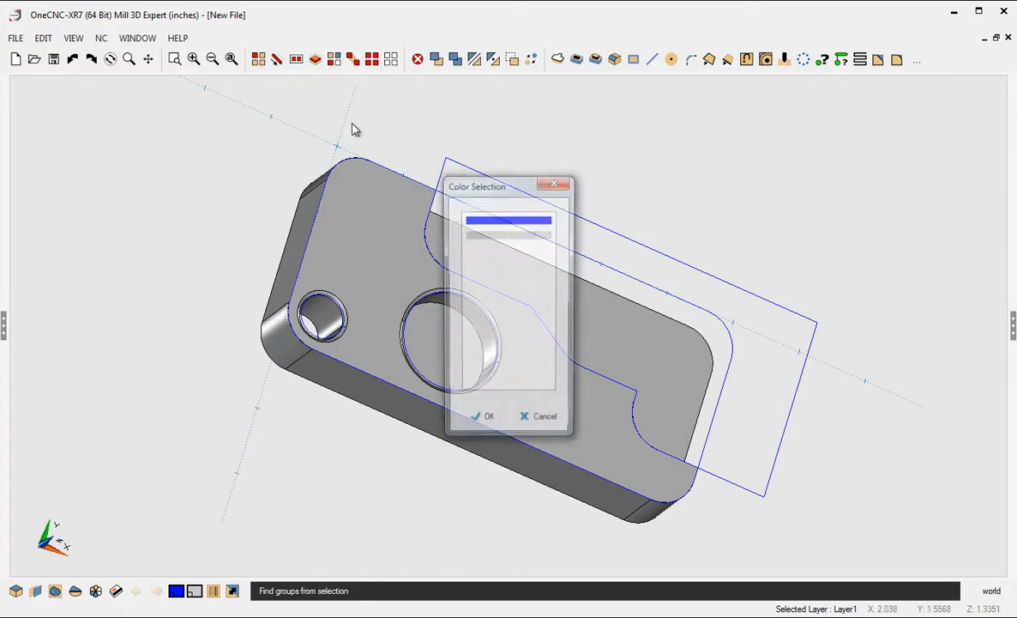
click(485, 220)
click(485, 426)
middle_drag(506, 358, 448, 320)
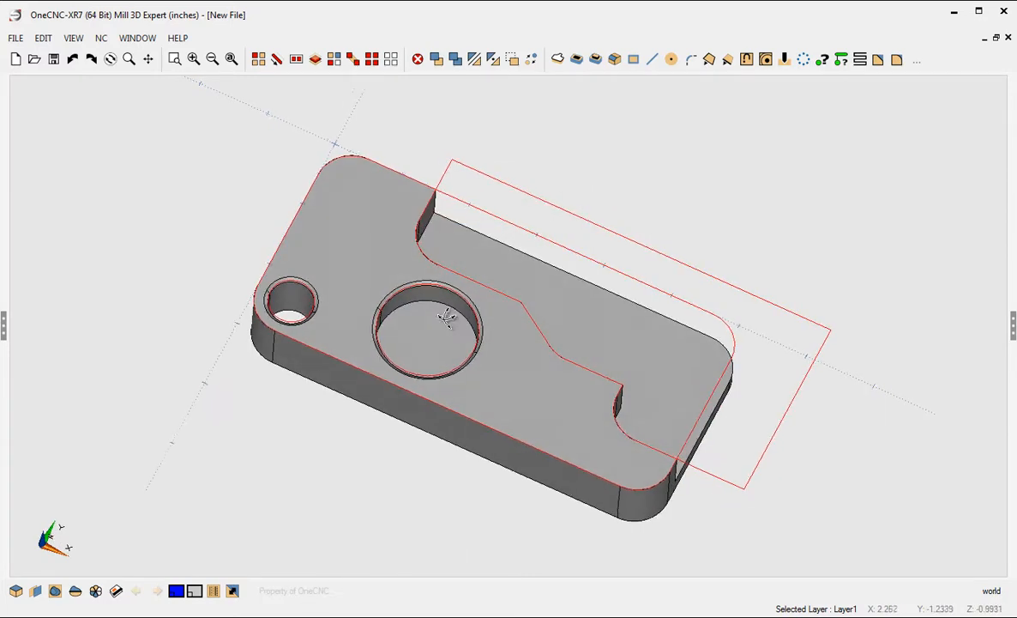
key(Delete)
Expand the Command Manager and return it to the full list of drawing, modelling and CAM command groups.
middle_drag(483, 279, 569, 105)
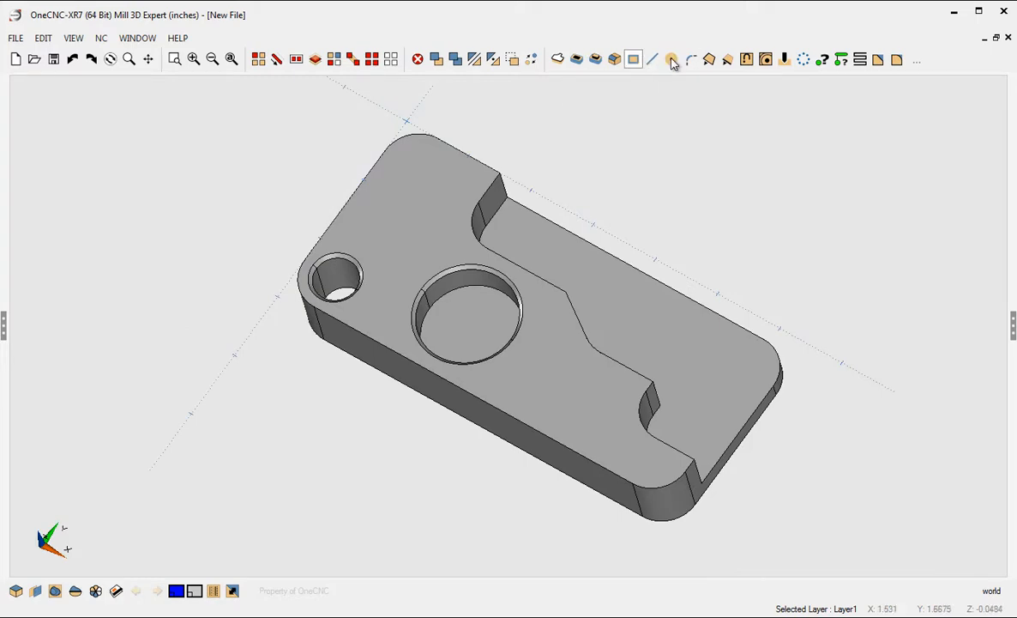
middle_drag(556, 263, 565, 245)
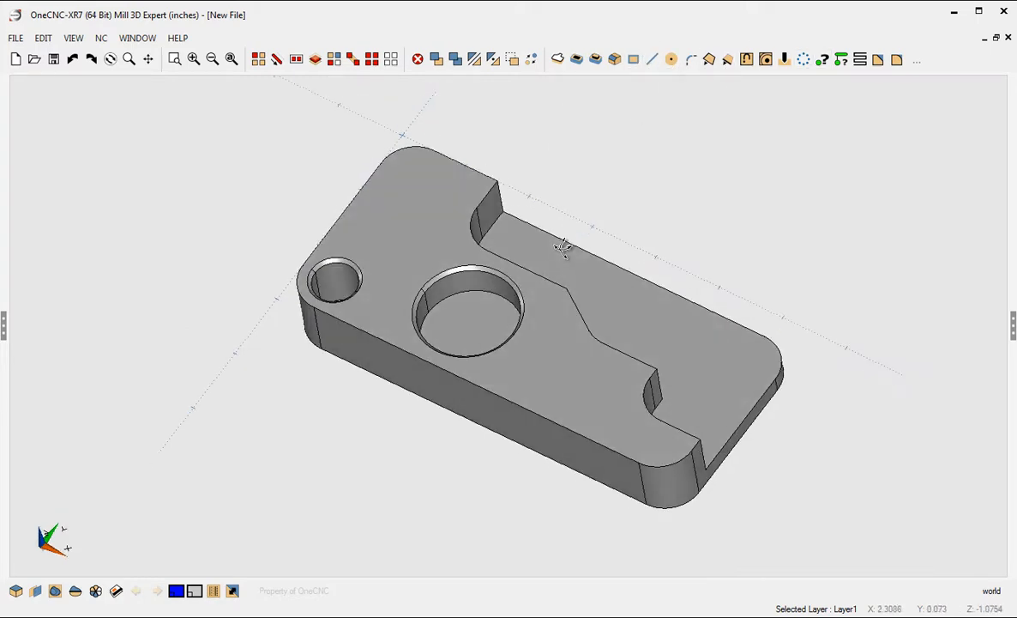
scroll(573, 266, up, 2)
middle_drag(581, 317, 269, 322)
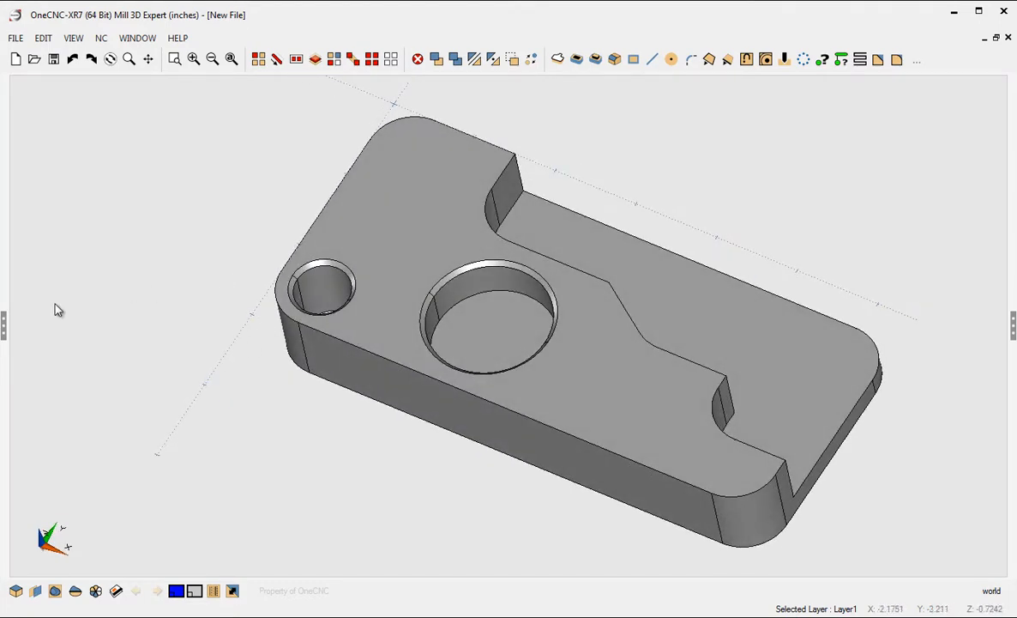
click(4, 326)
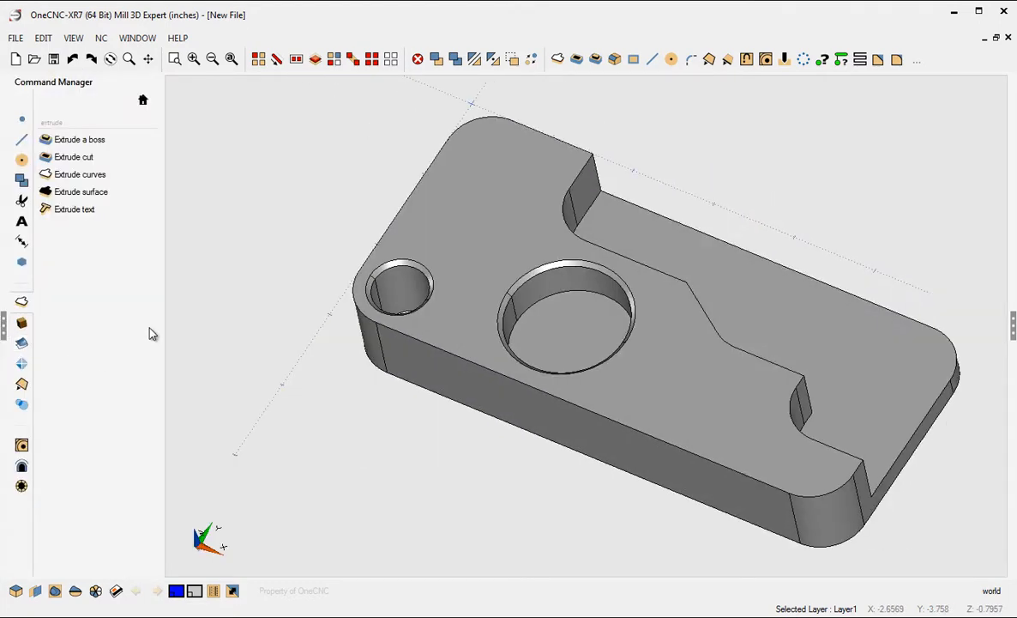
click(143, 100)
middle_drag(483, 323, 636, 374)
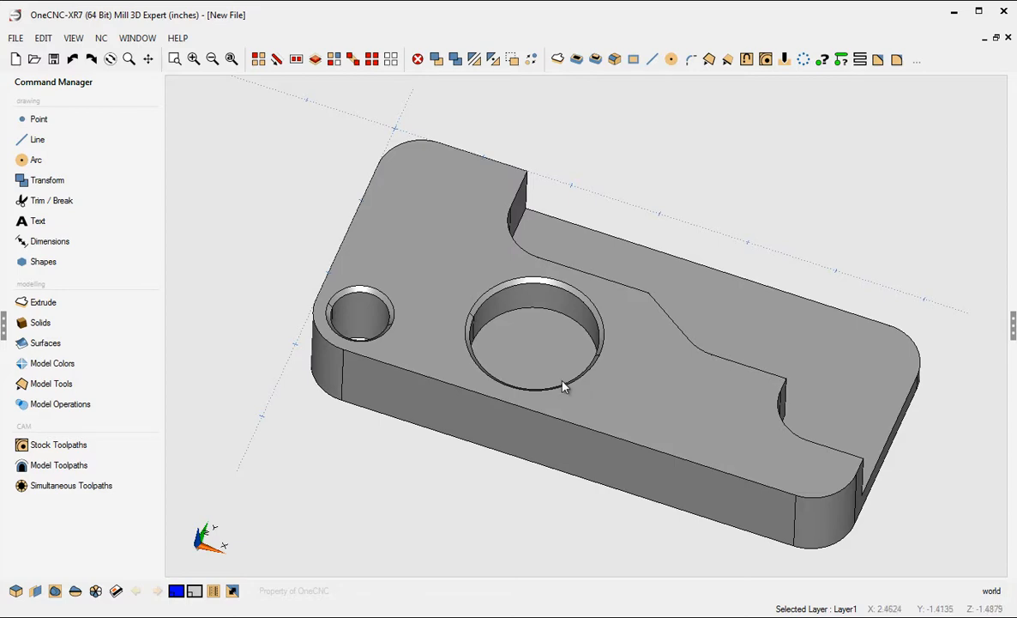
mouse_move(563, 379)
middle_down()
mouse_move(575, 356)
mouse_move(545, 373)
middle_up()
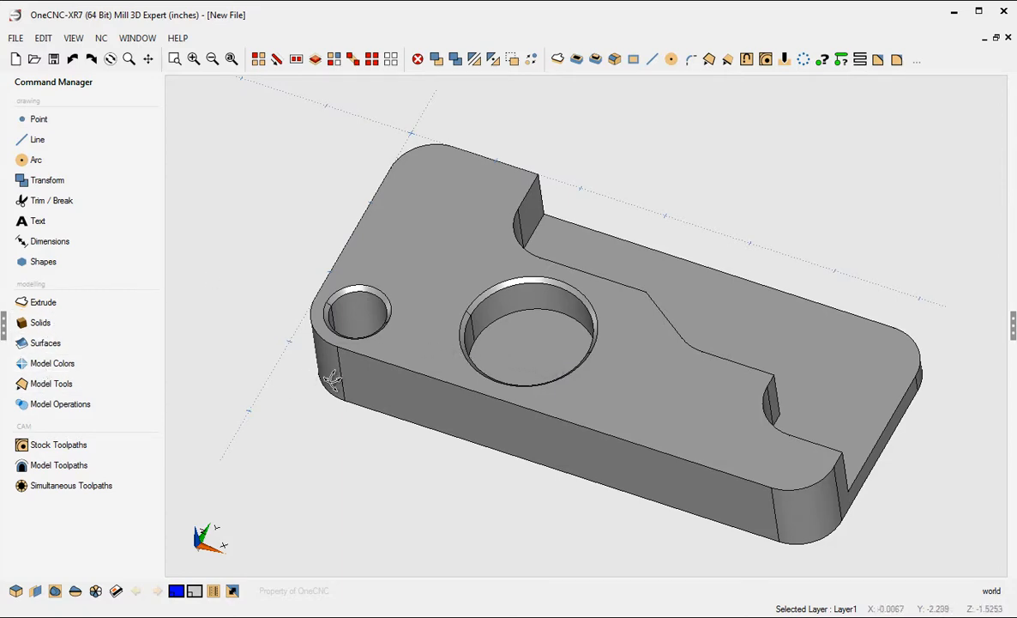
middle_drag(331, 380, 311, 375)
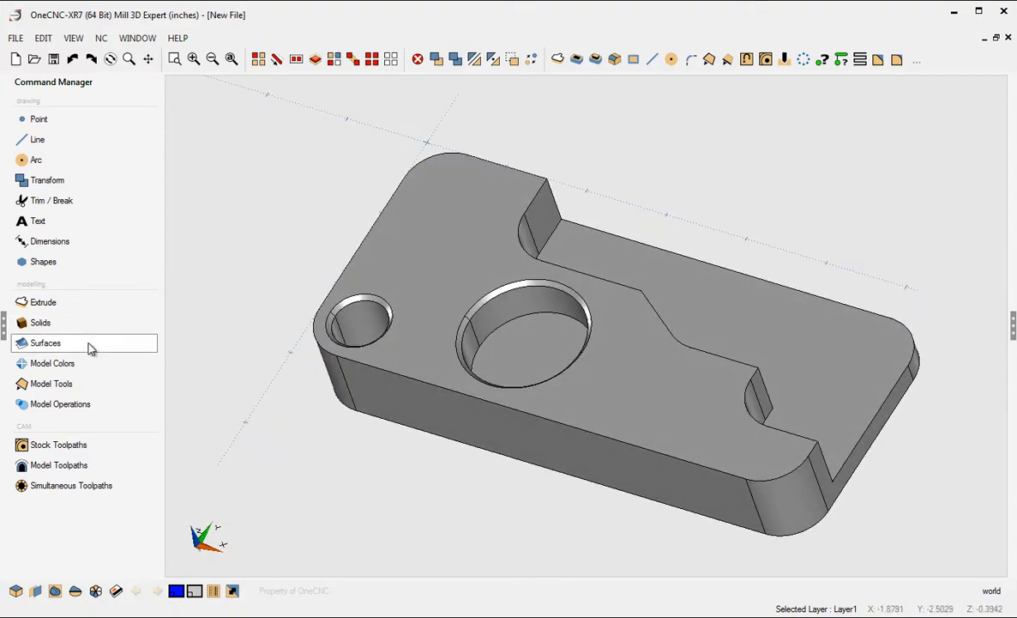
Start the Color Surface command from the model colors group and choose light purple.
click(62, 363)
middle_drag(249, 235, 540, 212)
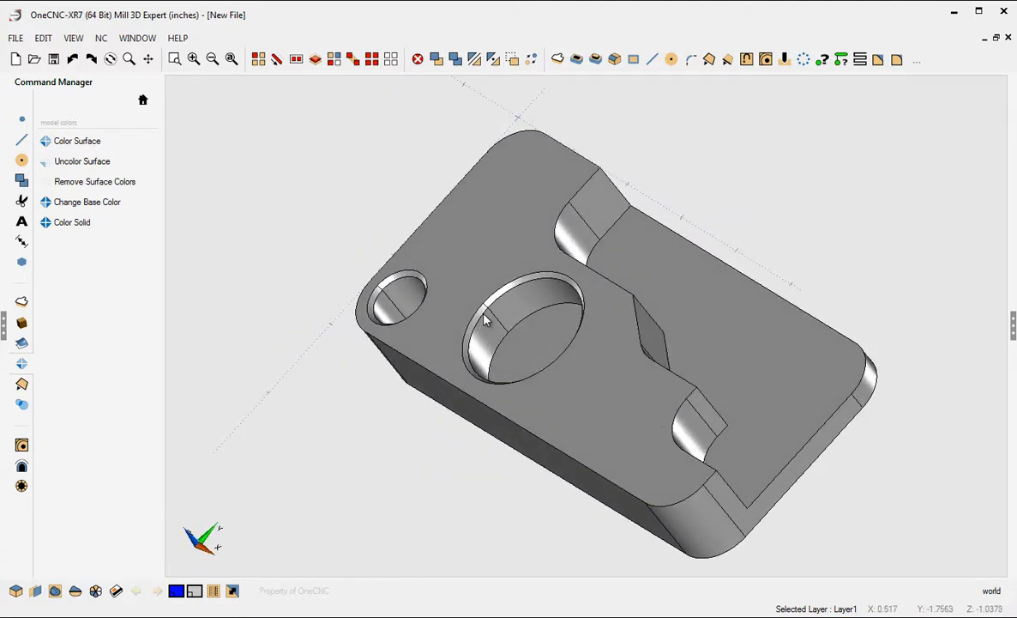
middle_drag(466, 315, 257, 205)
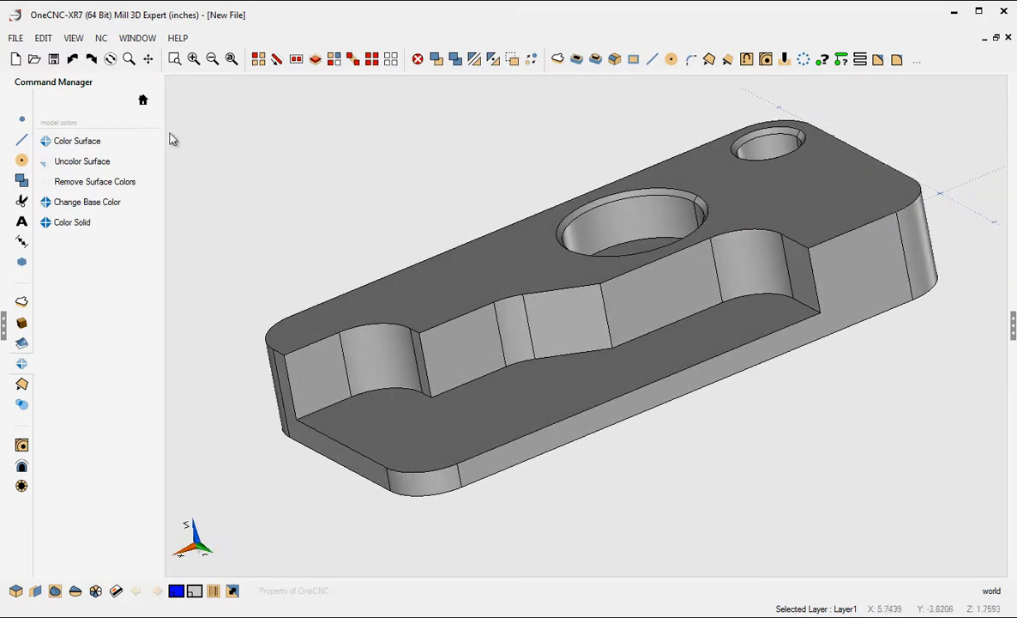
click(93, 139)
drag(463, 106, 236, 94)
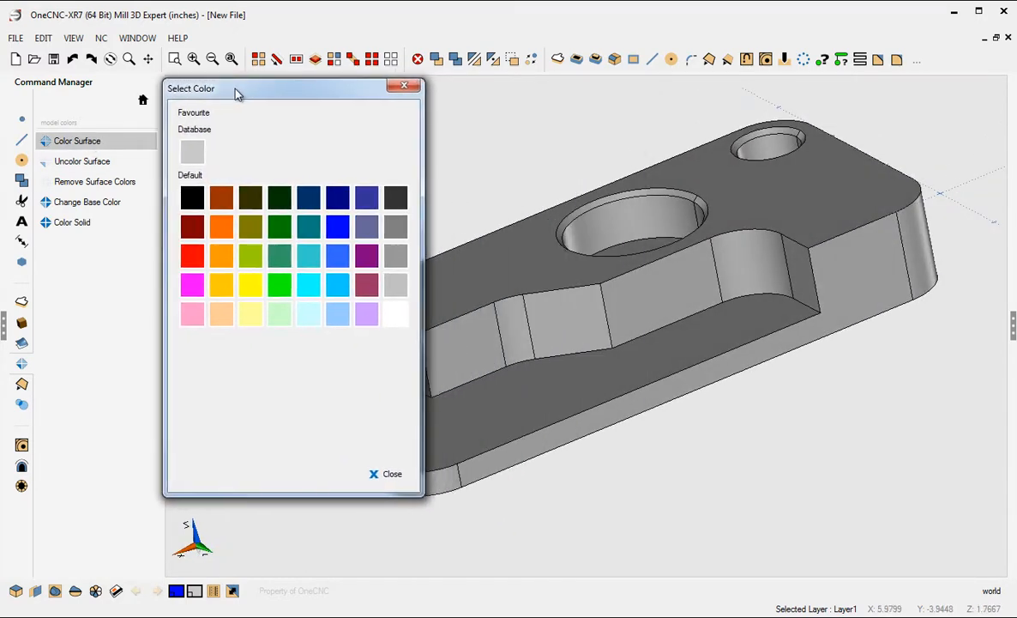
click(371, 321)
Apply the light purple color to the side walls of the stepped cut, from one end to the other.
drag(590, 452, 583, 486)
click(342, 367)
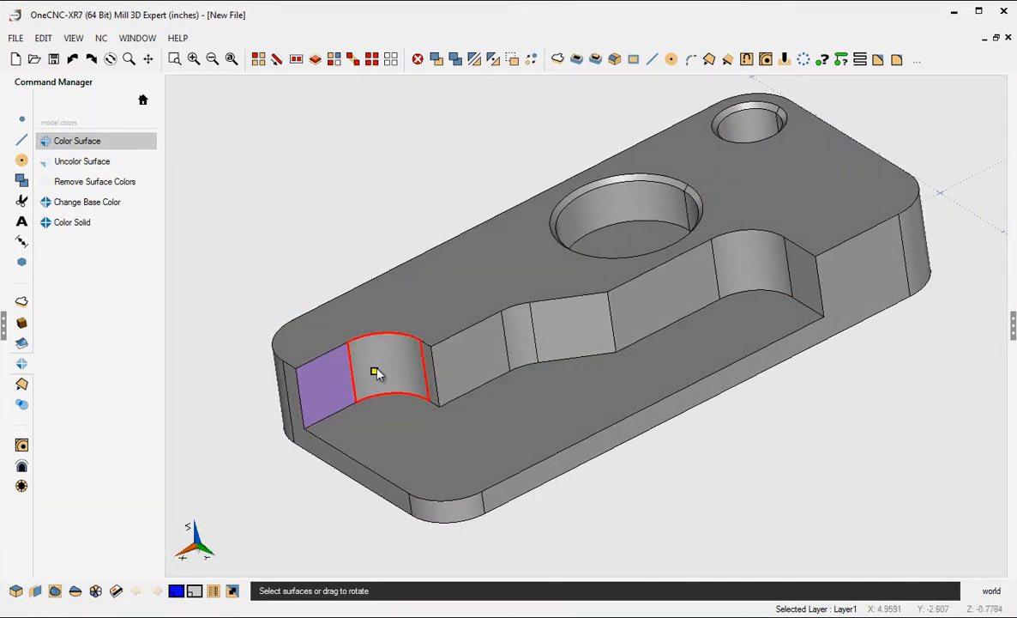
click(378, 372)
click(467, 360)
click(517, 345)
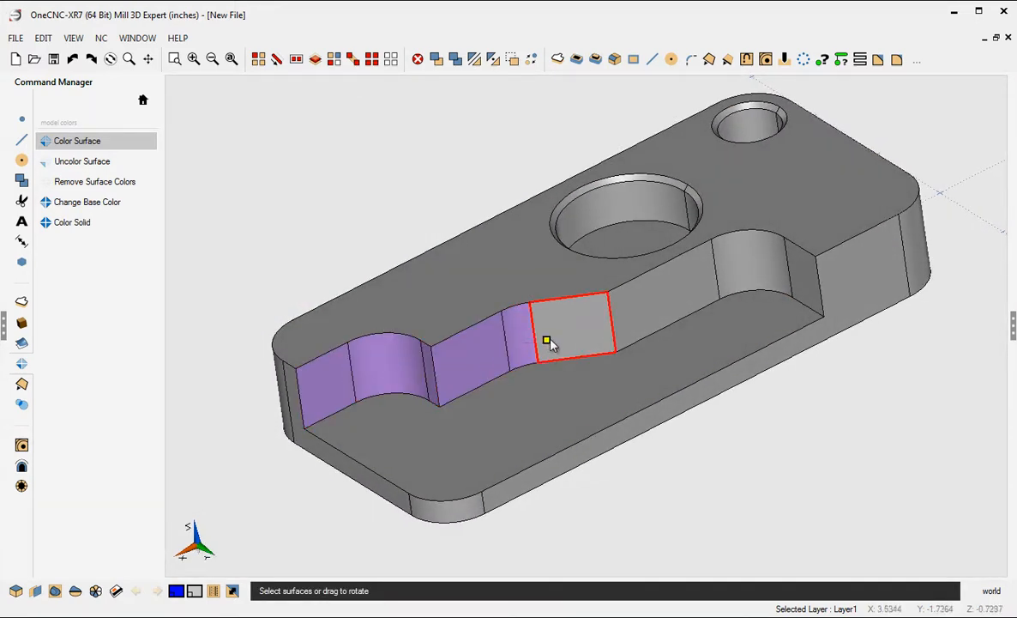
click(549, 343)
click(661, 302)
click(743, 267)
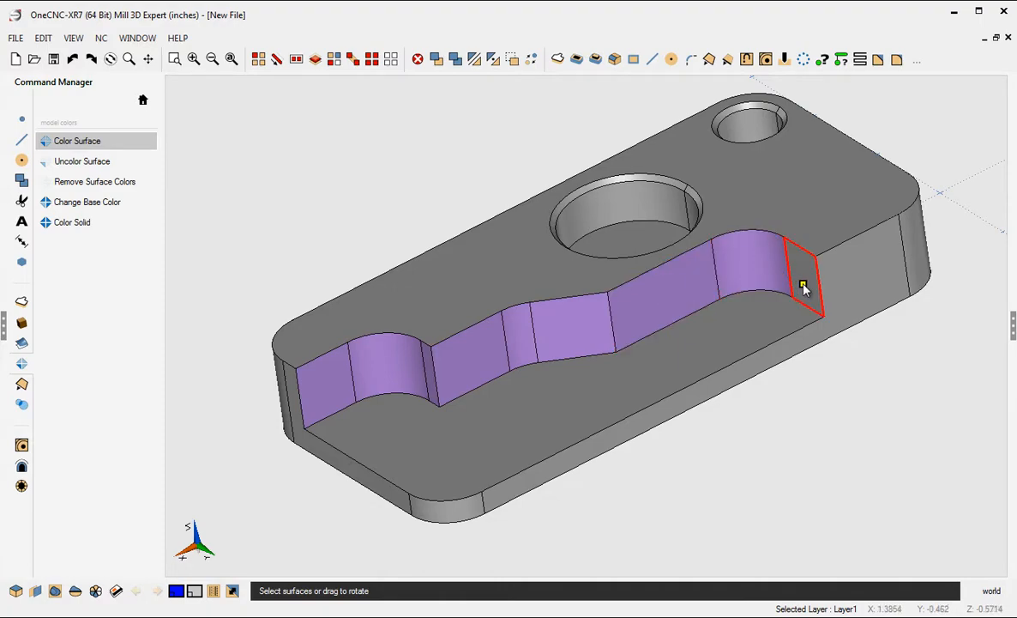
click(804, 288)
Color the floor of the stepped cut light purple and end the surface coloring.
drag(804, 288, 592, 184)
click(675, 381)
drag(639, 304, 813, 505)
drag(779, 397, 601, 404)
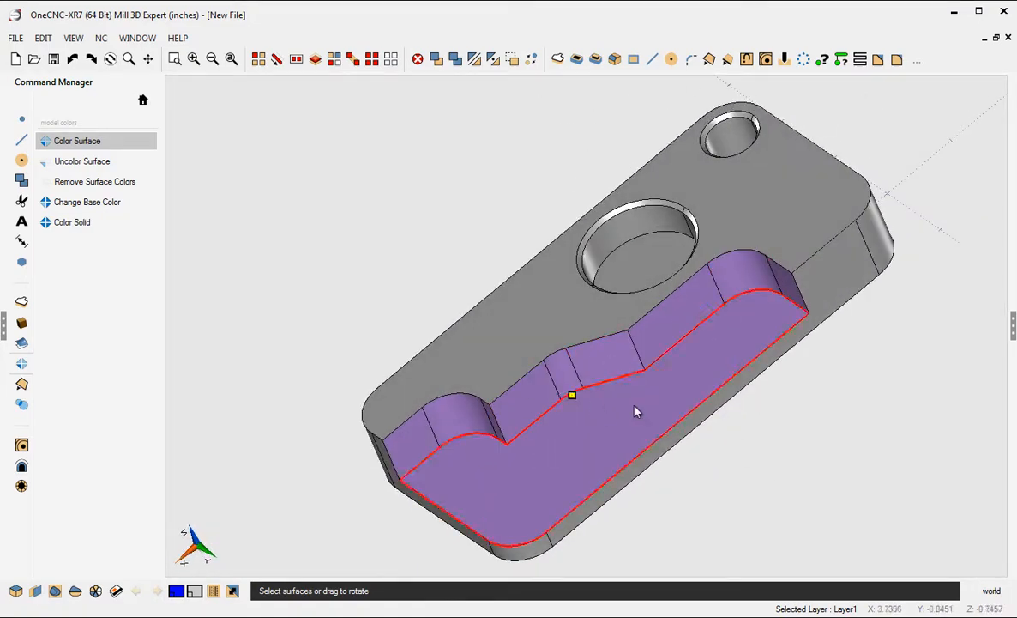
key(Escape)
Color the entire solid red.
right_click(377, 300)
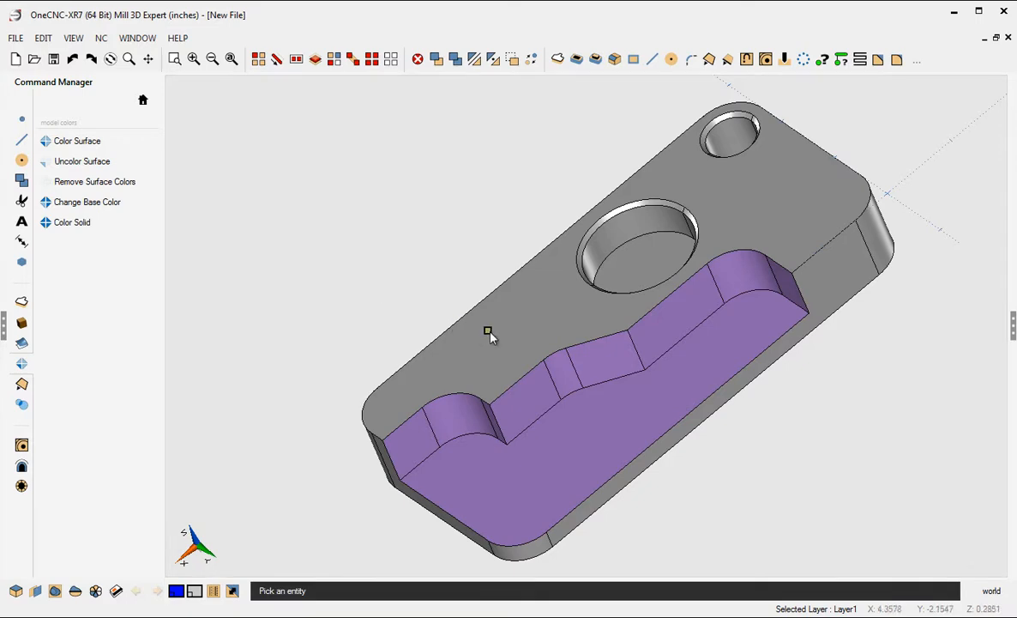
click(488, 332)
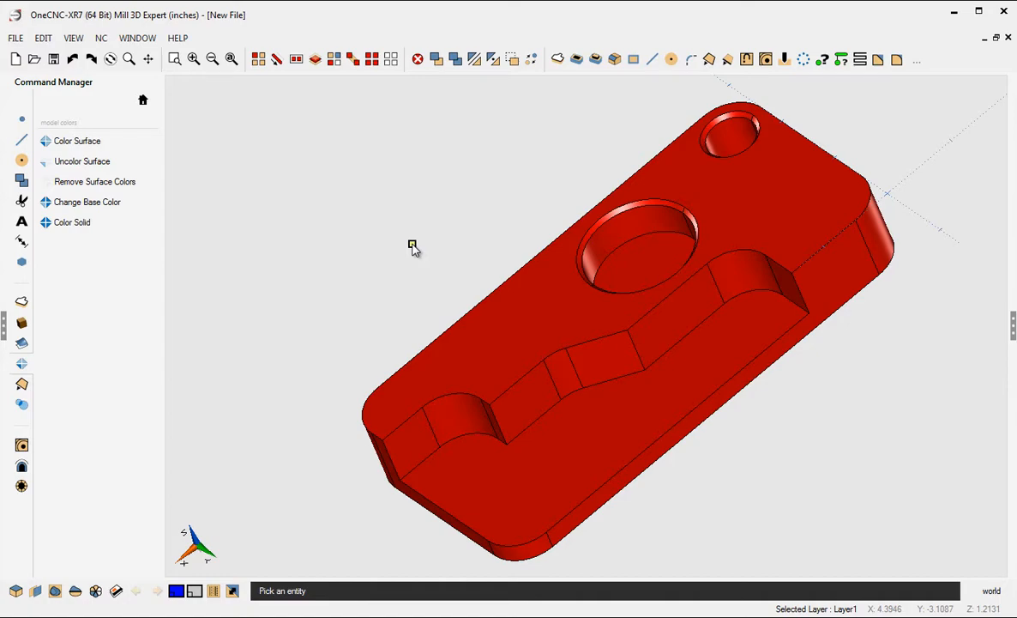
End the solid coloring and undo the red color applied to the entire solid.
right_click(415, 279)
middle_drag(418, 292, 362, 263)
click(21, 383)
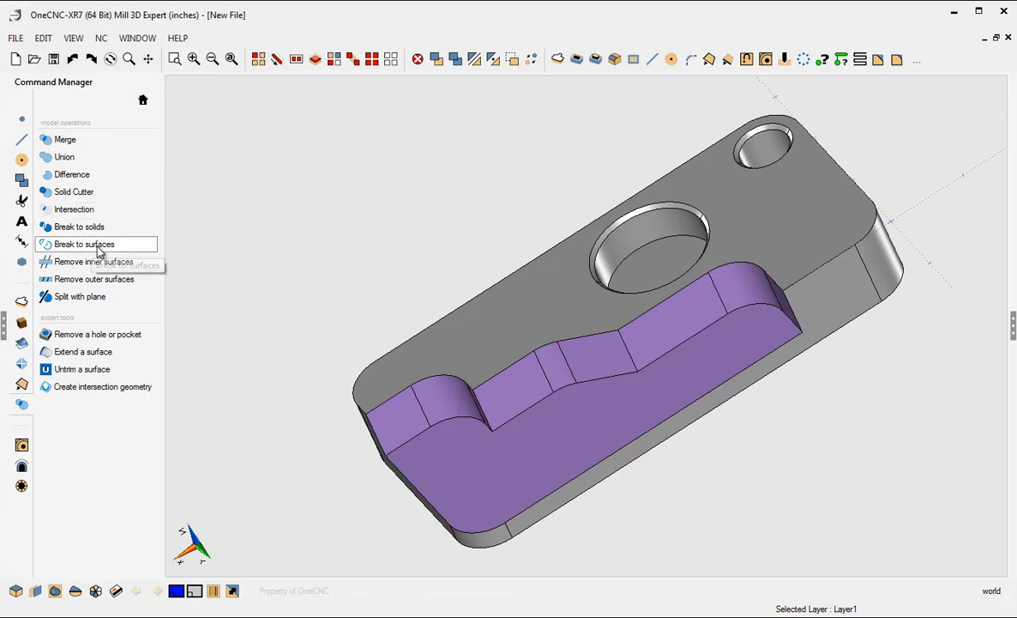
middle_drag(410, 260, 590, 282)
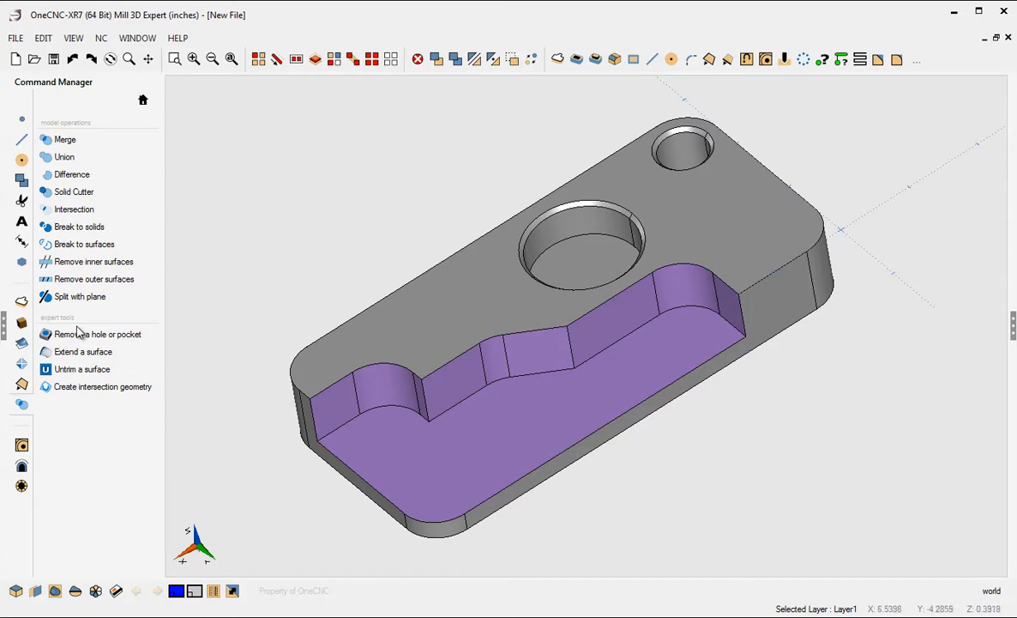
click(142, 99)
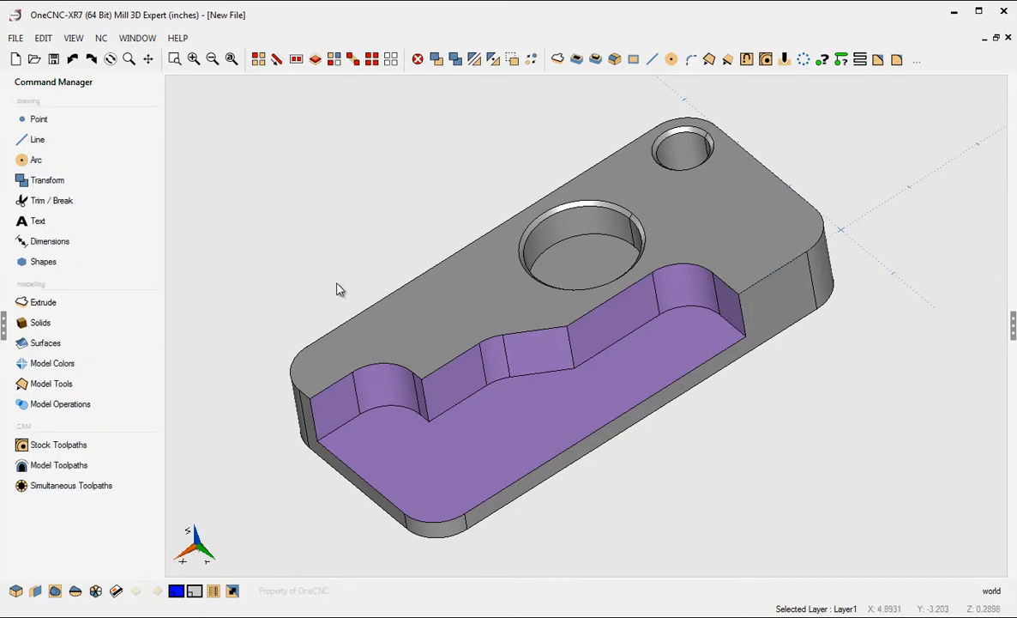
mouse_move(537, 400)
middle_down()
mouse_move(530, 368)
mouse_move(547, 396)
middle_up()
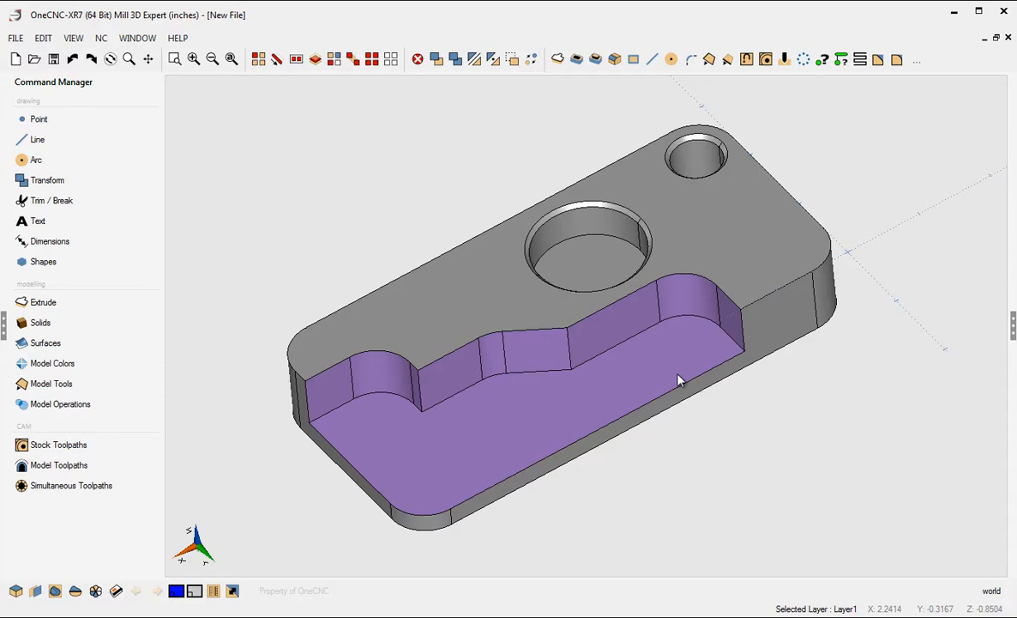
mouse_move(678, 374)
middle_down()
mouse_move(670, 359)
mouse_move(661, 374)
middle_up()
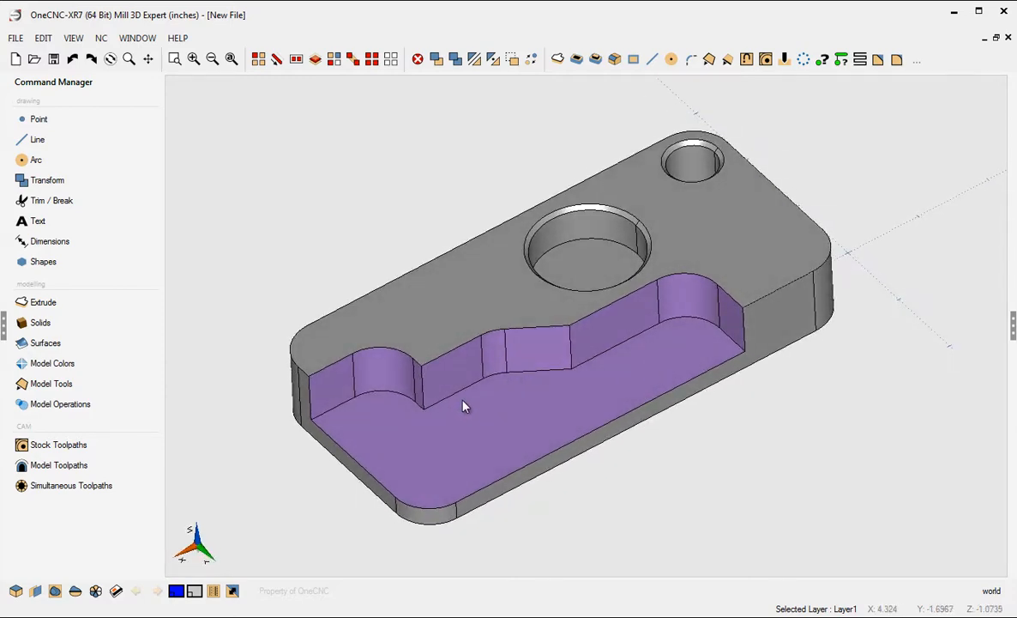
mouse_move(463, 401)
middle_down()
mouse_move(457, 373)
mouse_move(455, 413)
middle_up()
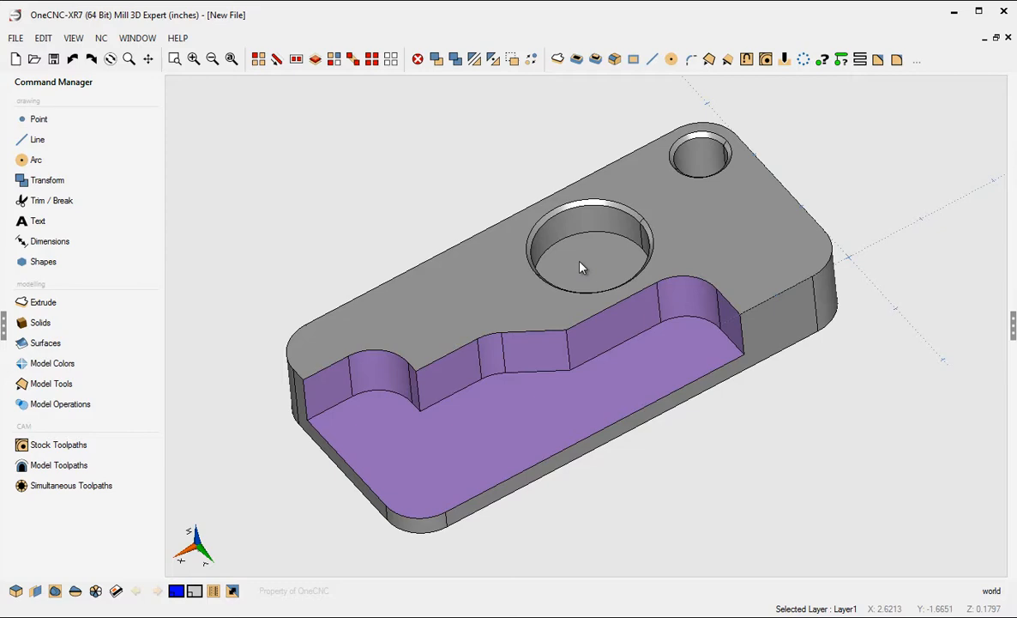
Color the floor, walls and chamfer of the large round pocket teal with Color Surface.
click(58, 364)
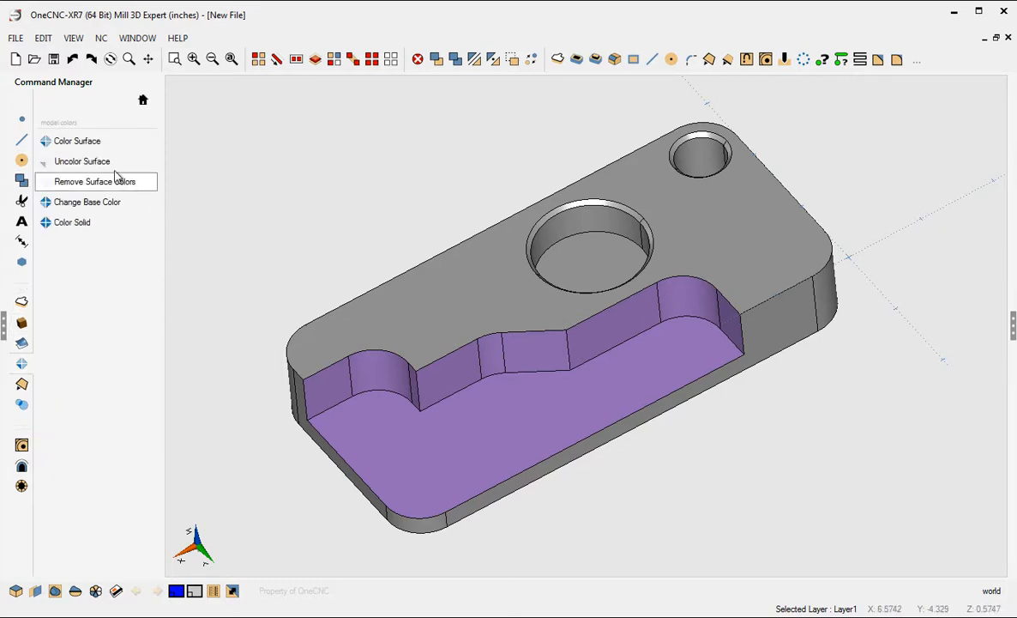
click(77, 141)
drag(433, 111, 224, 88)
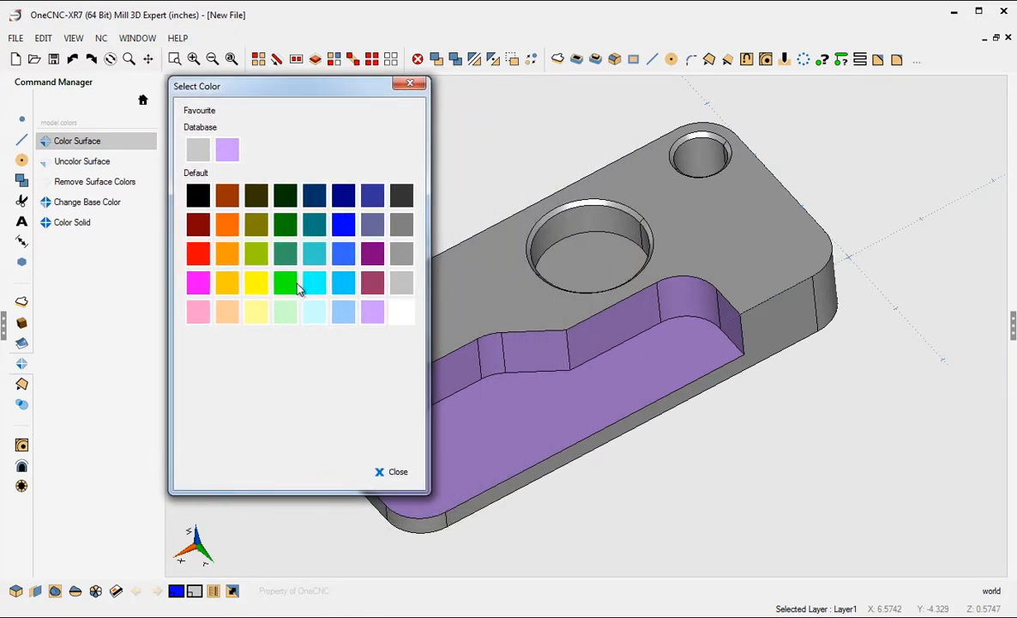
click(292, 249)
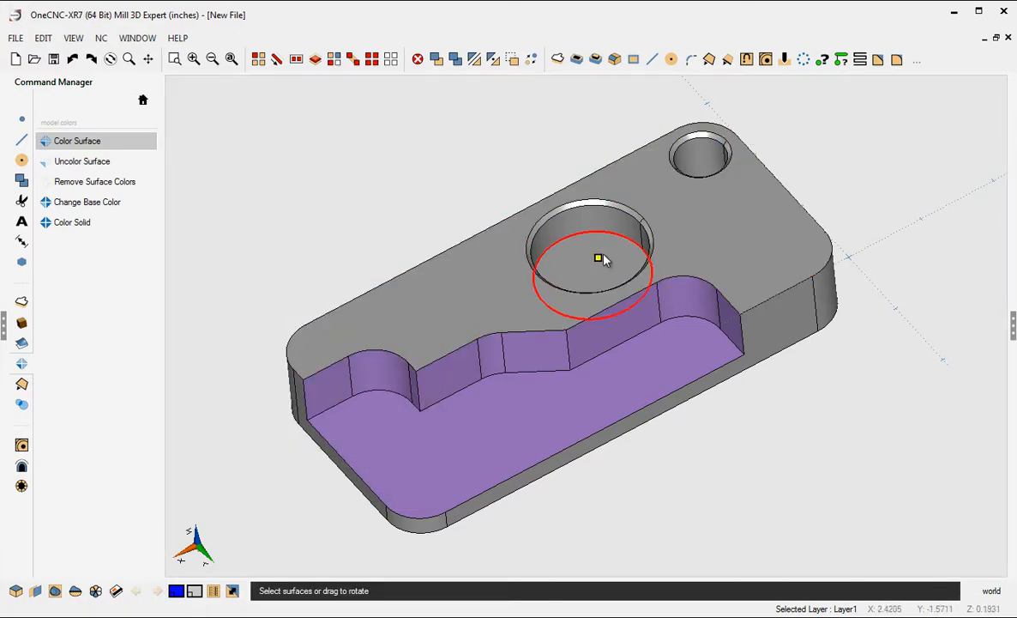
click(601, 259)
drag(608, 218, 674, 307)
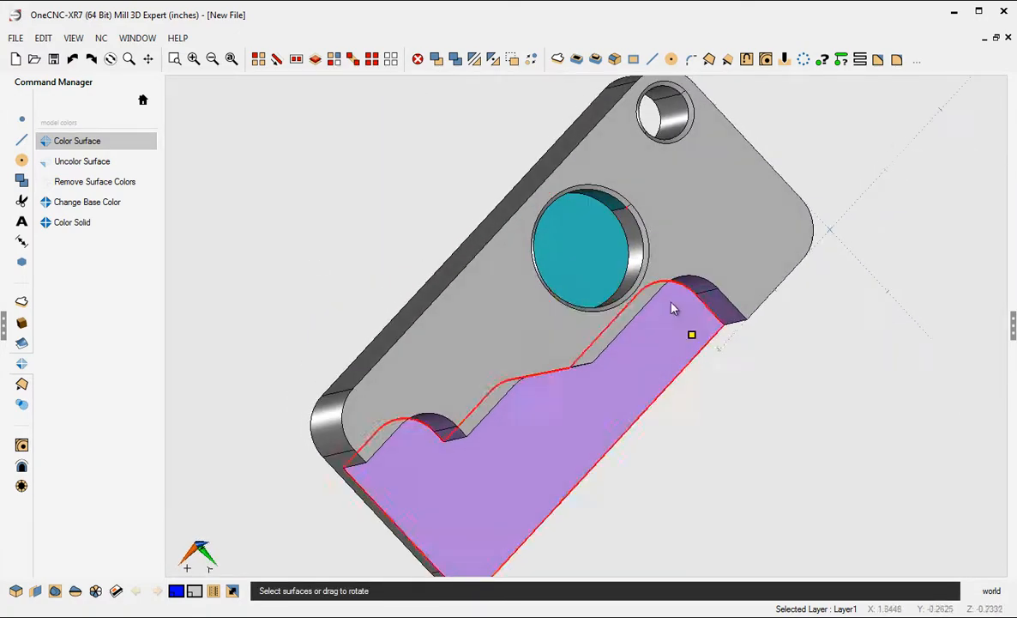
click(639, 244)
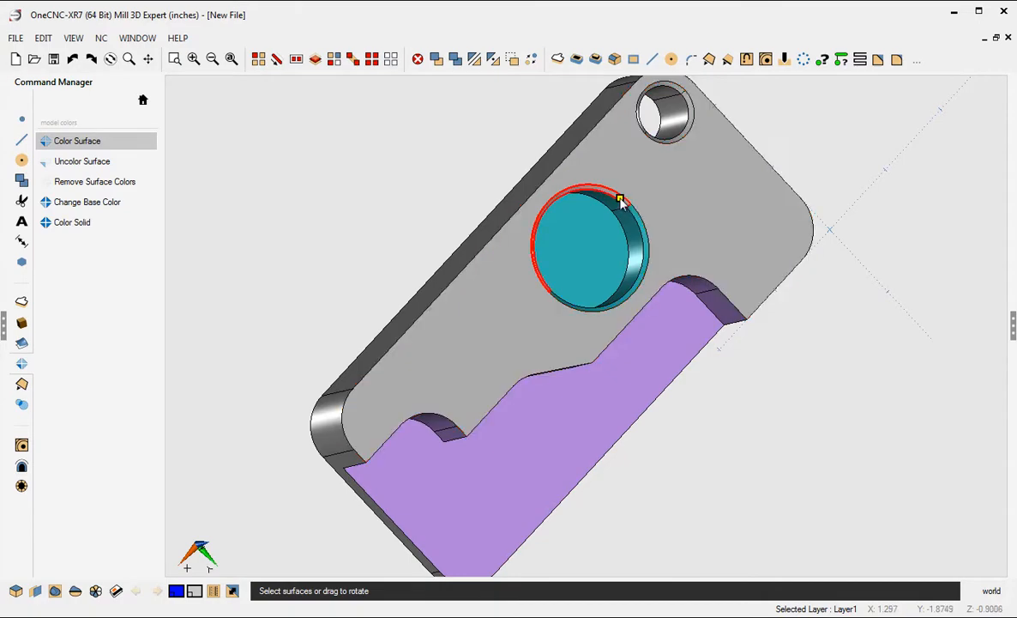
mouse_move(699, 376)
mouse_down()
mouse_move(658, 316)
mouse_move(642, 268)
mouse_move(595, 280)
mouse_move(696, 243)
mouse_move(737, 291)
mouse_up()
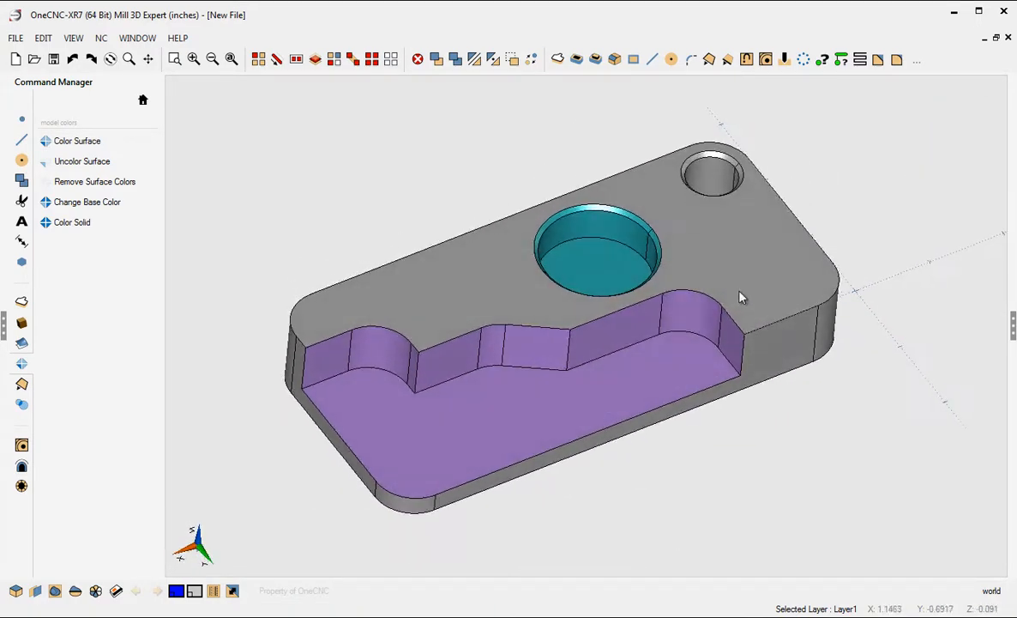
Color the wall and chamfer of the small round hole yellow with Color Surface.
click(98, 144)
drag(420, 120, 210, 100)
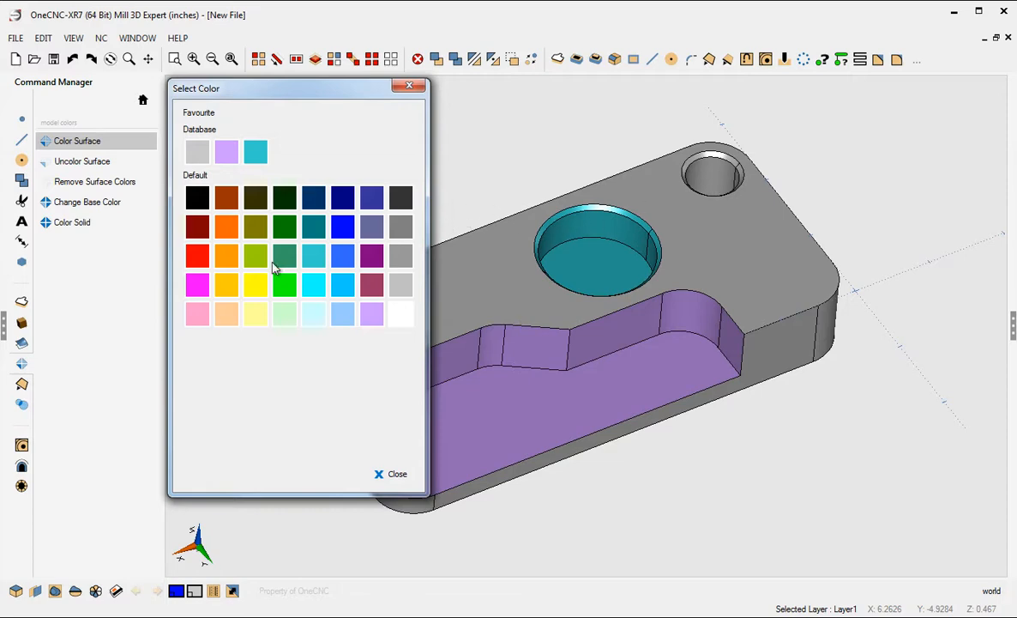
click(262, 293)
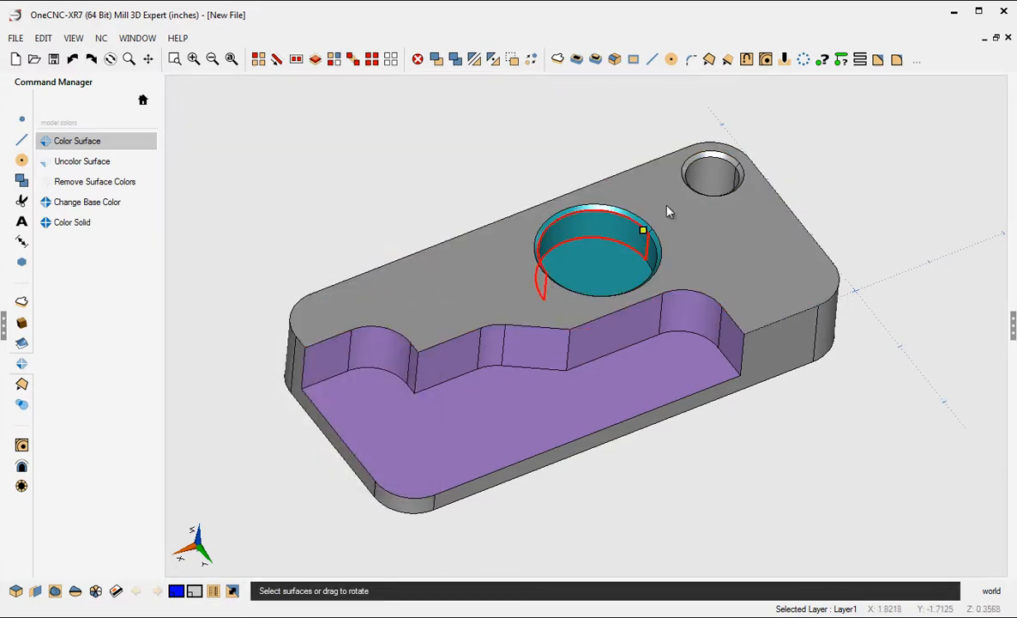
click(708, 182)
drag(727, 216, 704, 129)
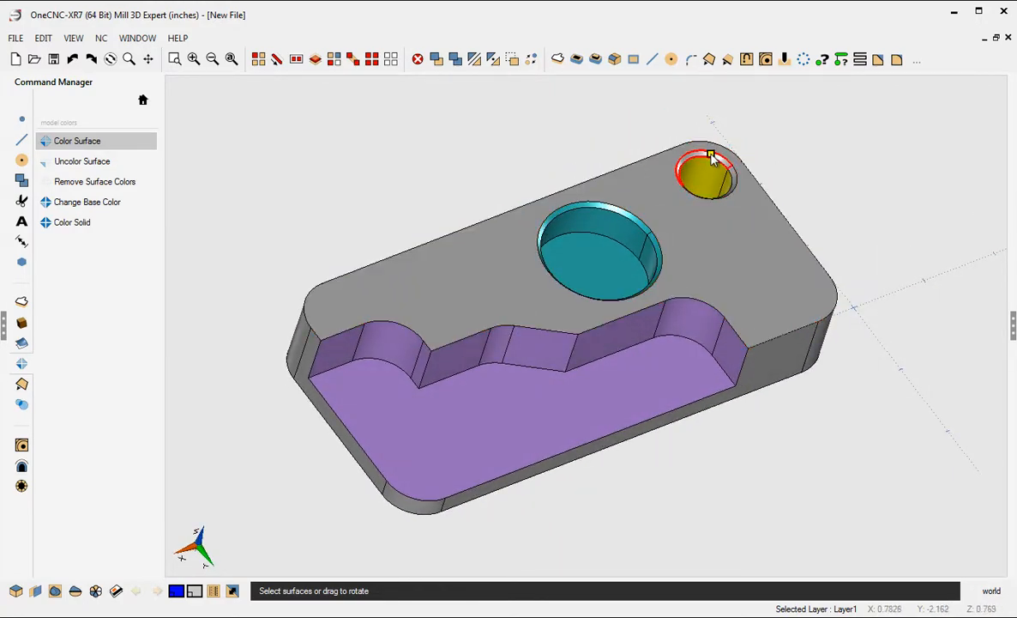
drag(735, 183, 682, 247)
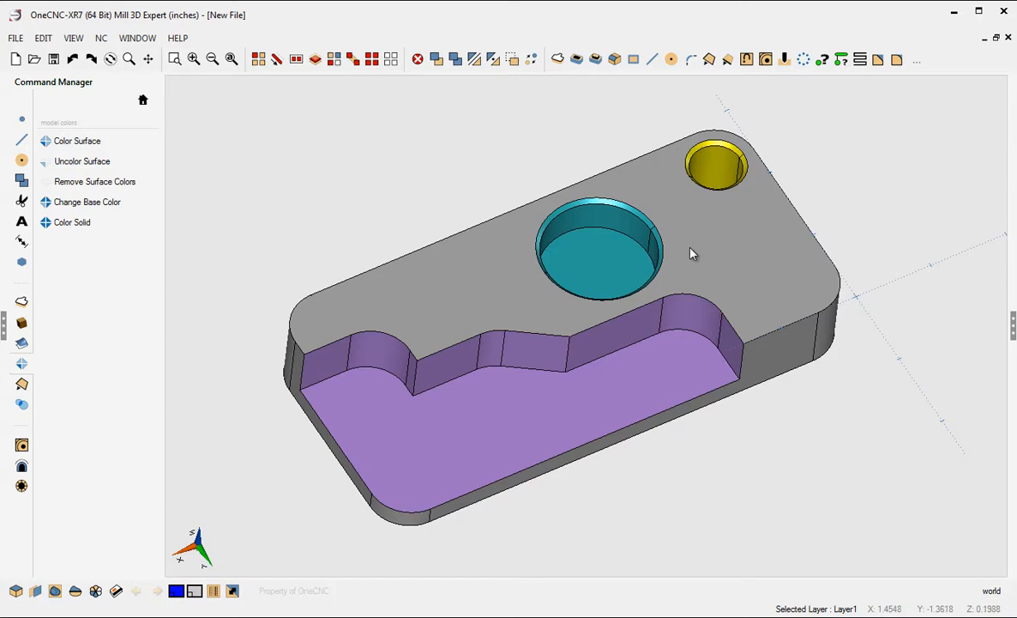
Draw a circle of diameter 0.625 in top view over the wide outer end of the purple stepped area.
middle_drag(656, 243, 598, 257)
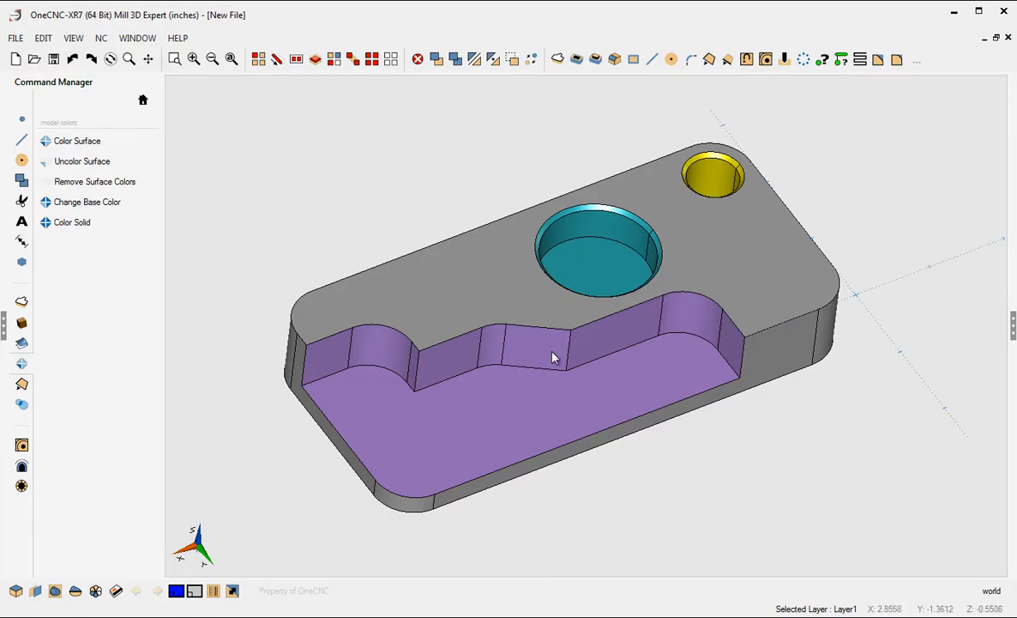
right_click(644, 417)
click(639, 425)
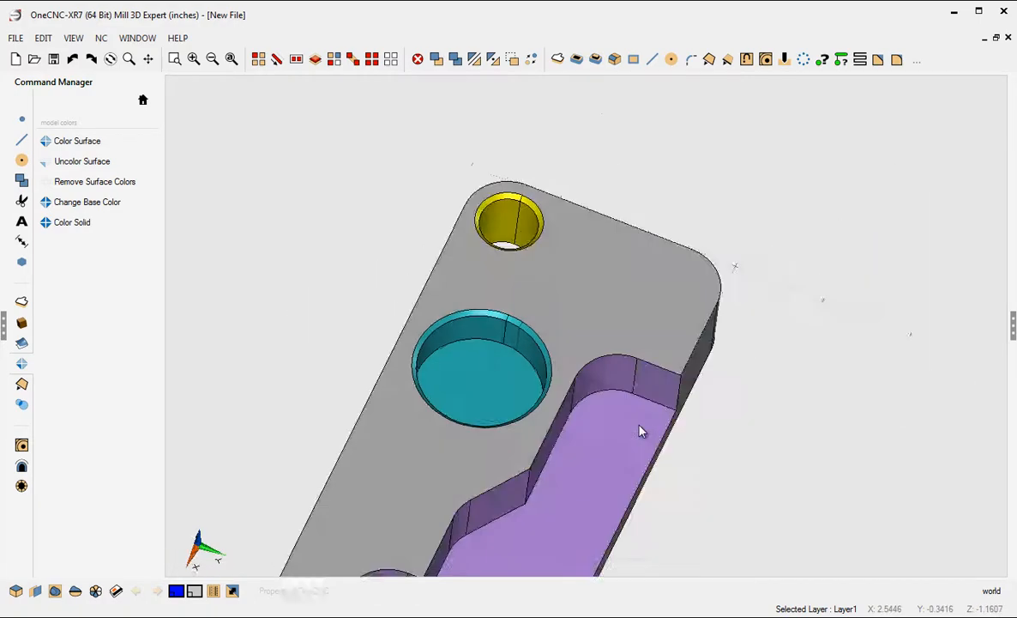
scroll(630, 430, down, 3)
middle_drag(722, 389, 687, 386)
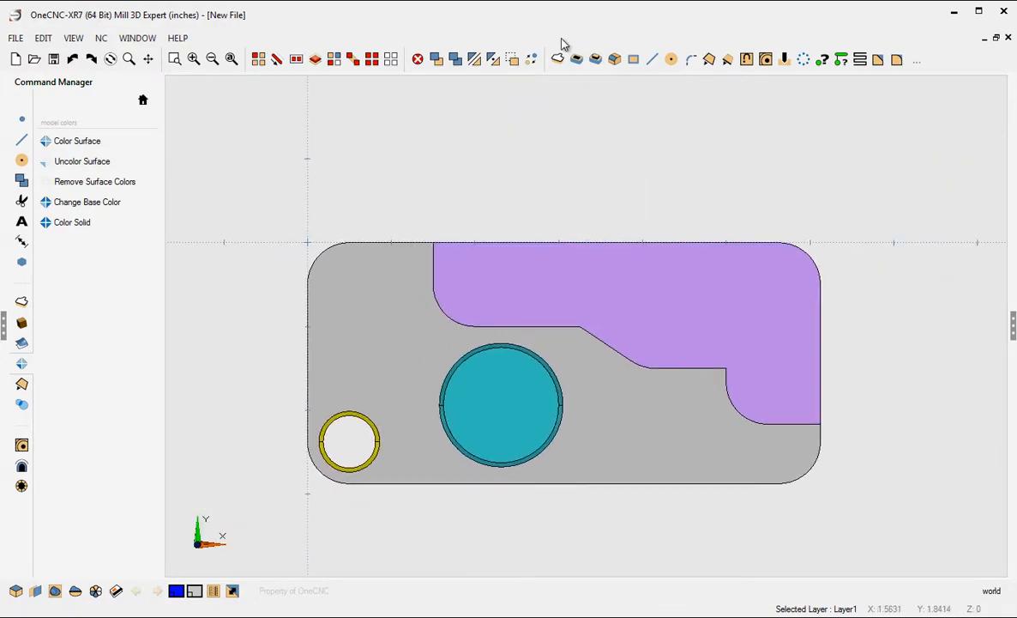
click(670, 59)
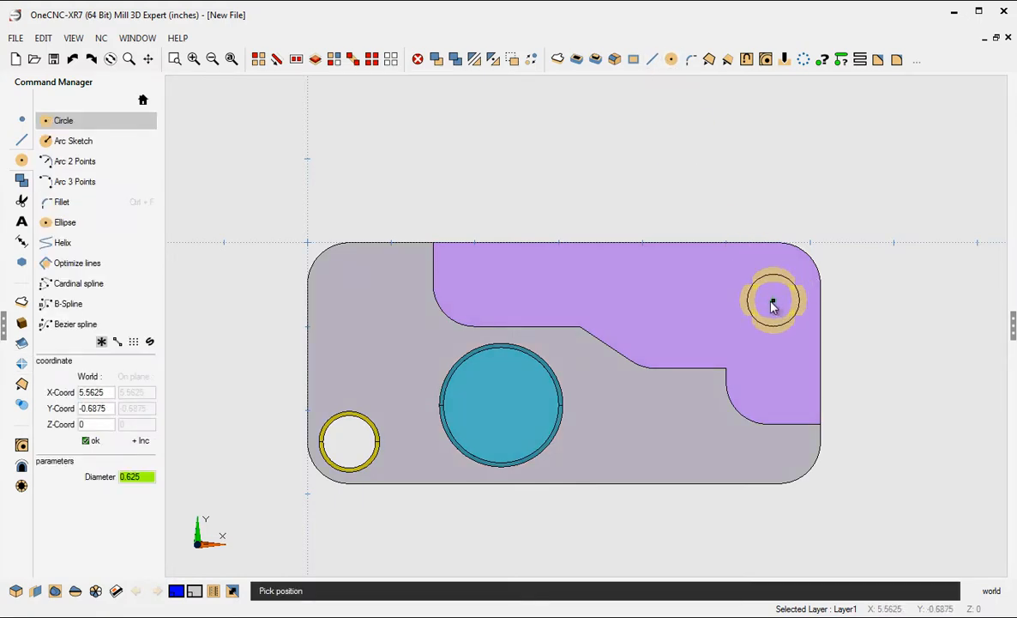
click(762, 299)
right_click(856, 355)
Extrude-cut the circle through the purple step of the solid and inspect the hole's wall.
middle_drag(855, 355, 710, 249)
click(558, 59)
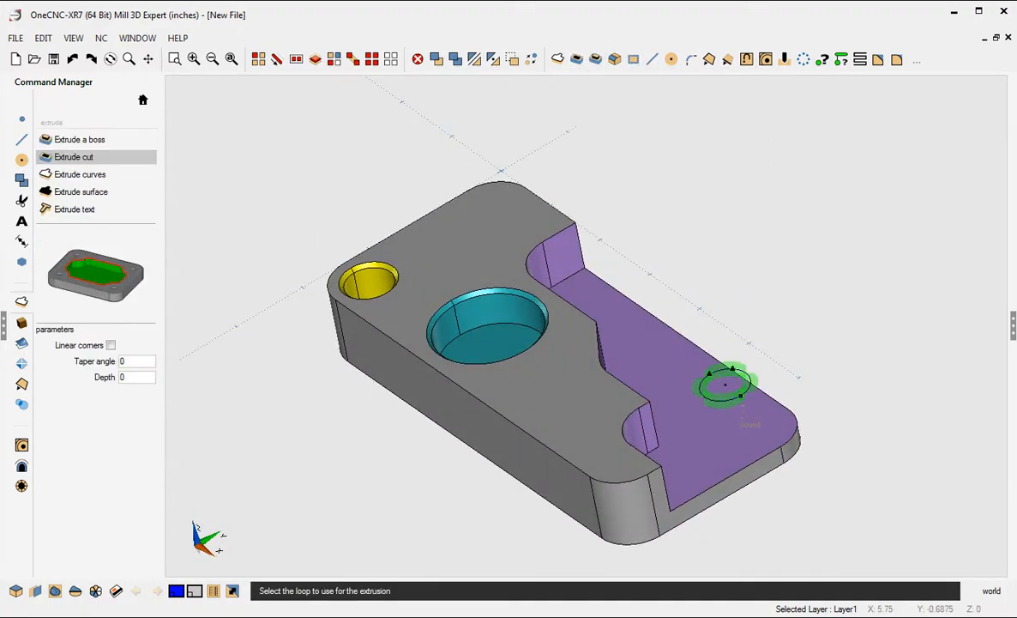
click(721, 383)
click(790, 507)
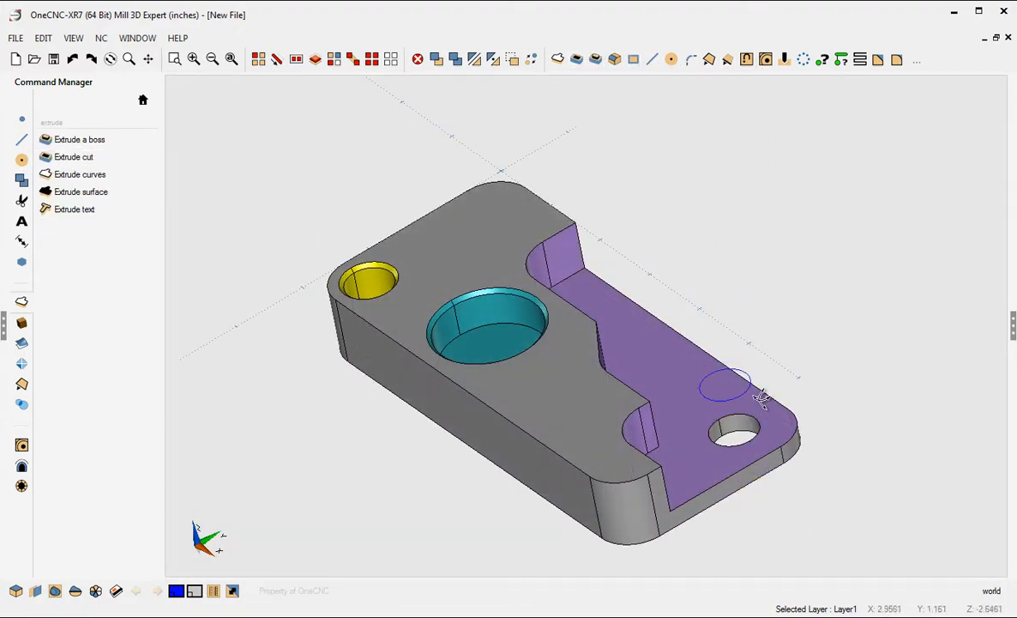
scroll(748, 389, up, 3)
middle_drag(730, 364, 717, 377)
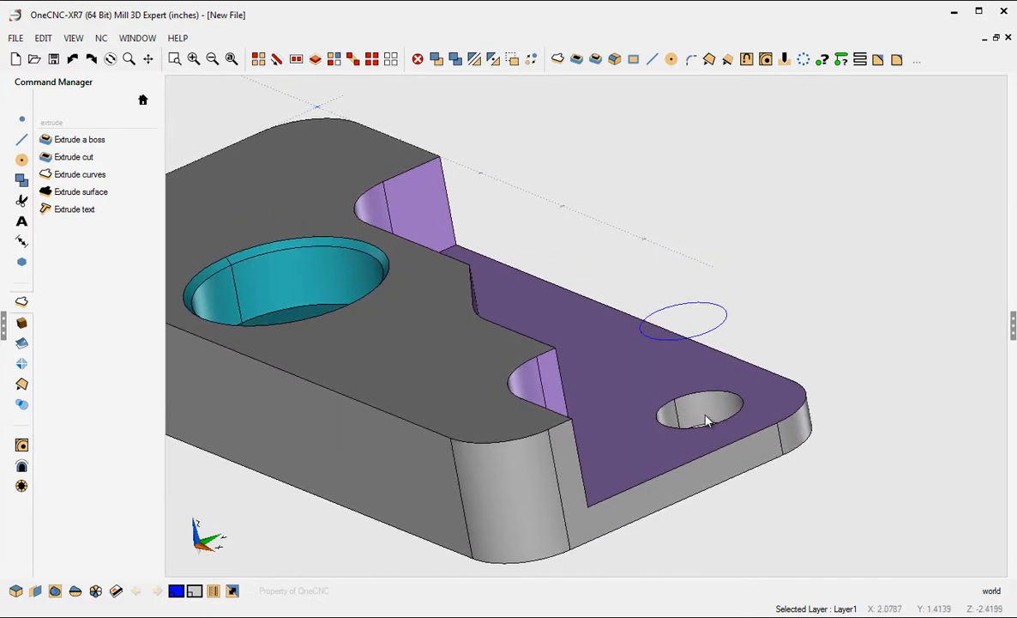
scroll(707, 419, down, 3)
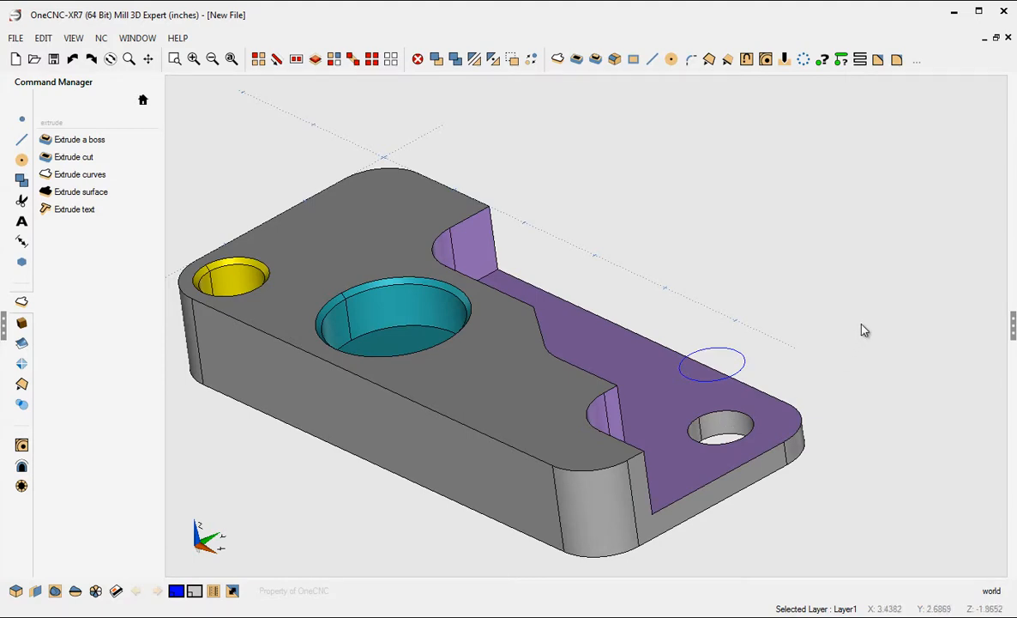
Undo the extruded hole and the circle sketched over the purple step.
middle_drag(860, 329, 632, 424)
middle_drag(699, 344, 648, 340)
Remove the teal color from the floor of the large round pocket with Uncolor Surface.
click(143, 100)
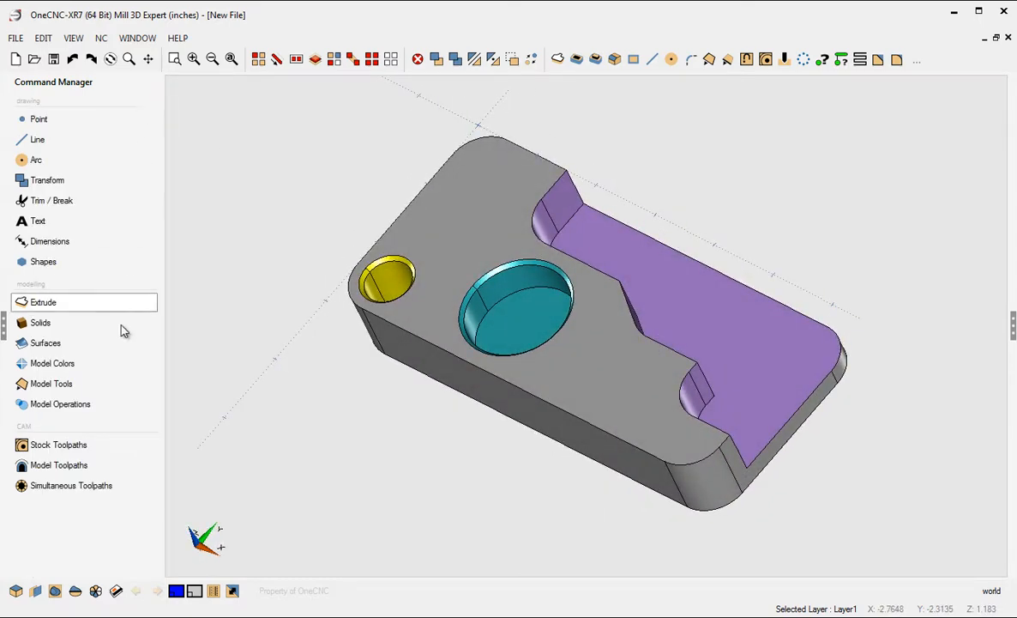
click(56, 369)
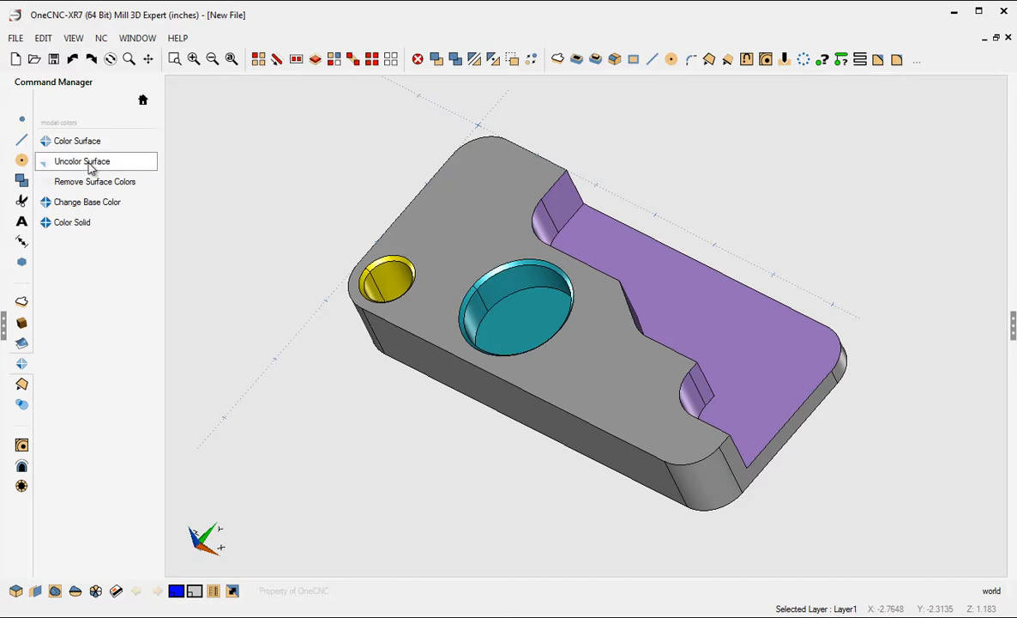
click(91, 161)
drag(452, 429, 495, 337)
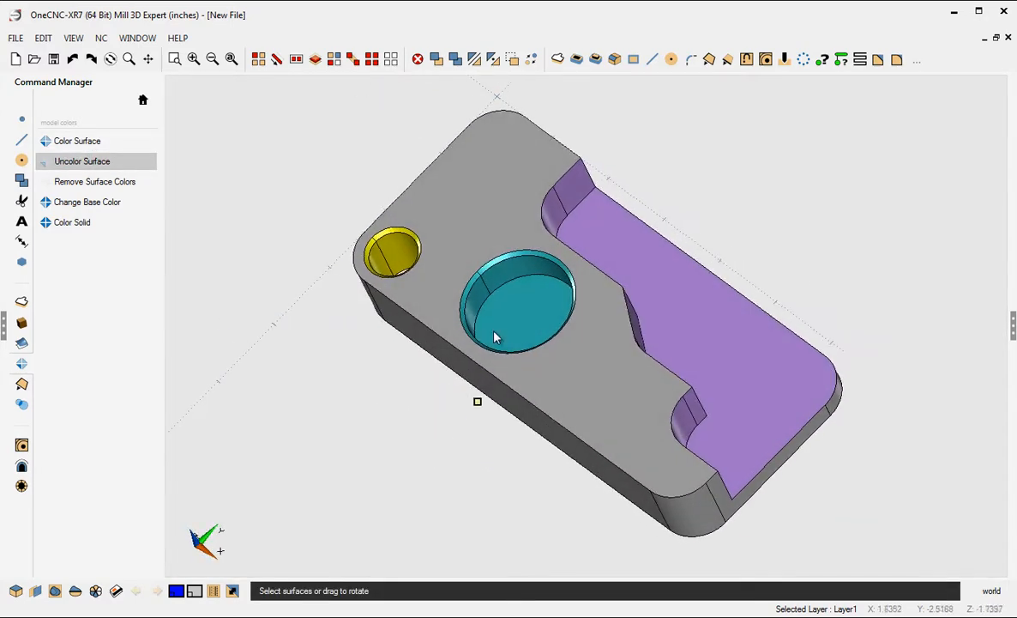
click(506, 319)
drag(415, 447, 446, 441)
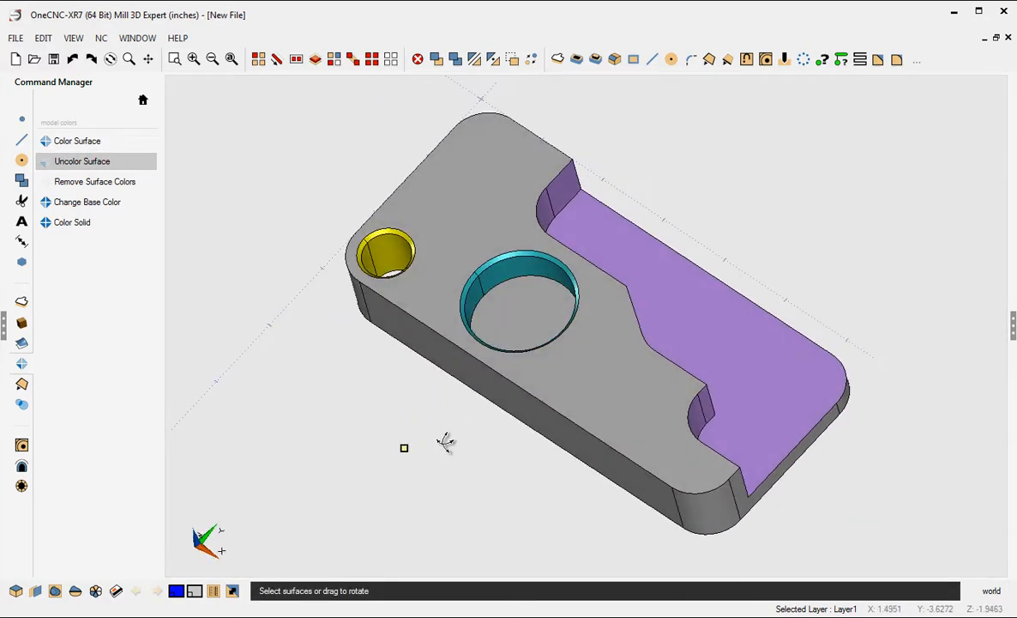
Uncolor the wall of the small yellow hole, end the command and undo the surface uncoloring.
click(370, 264)
drag(328, 411, 368, 397)
key(Escape)
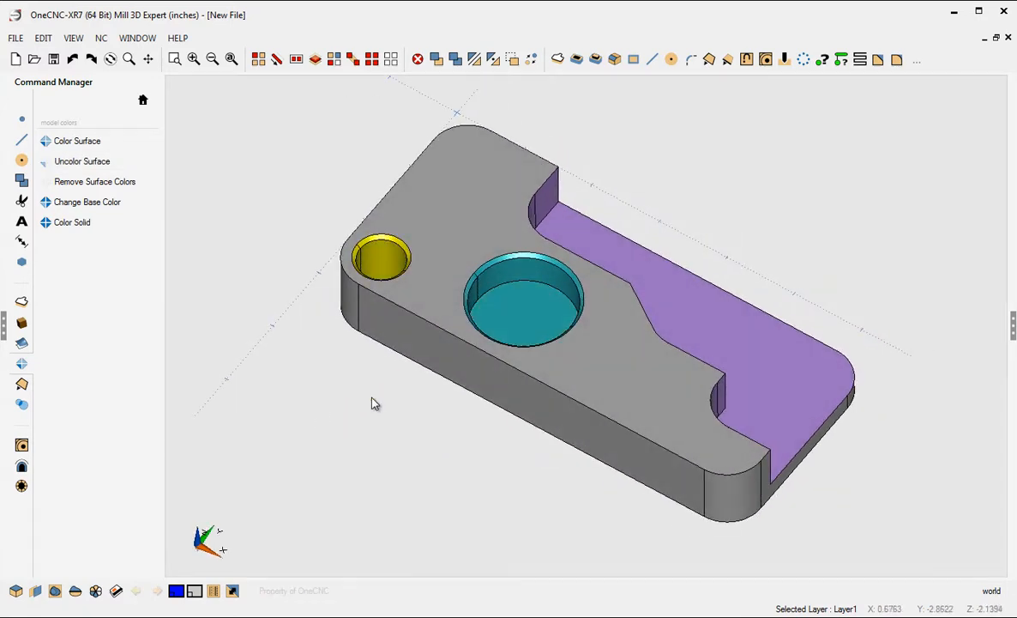
Remove all surface colors from the solid with Remove Surface Colors and undo the removal.
click(123, 185)
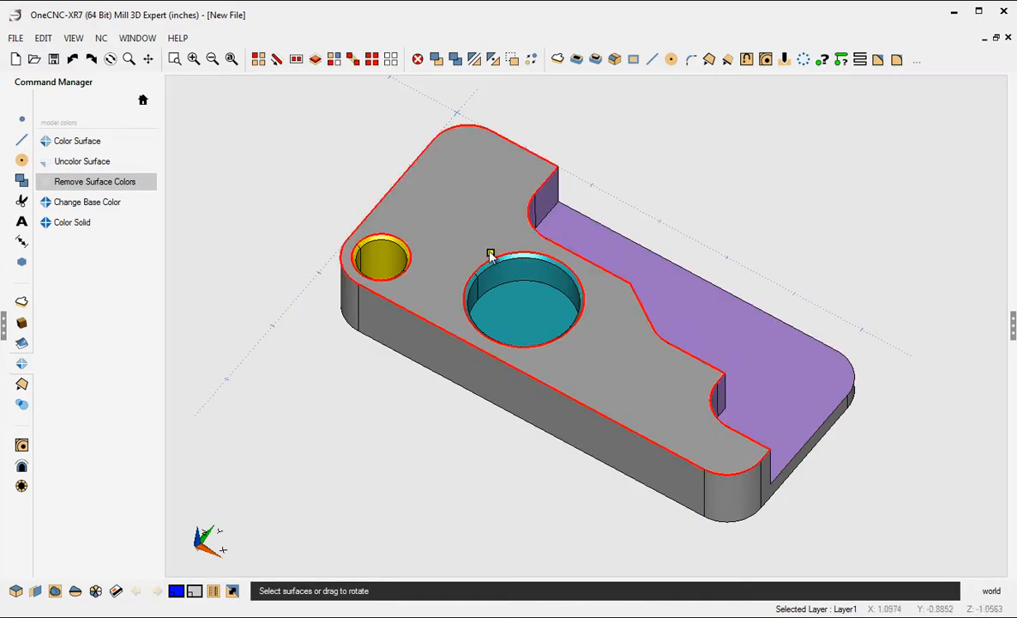
click(479, 221)
drag(407, 432, 466, 311)
key(ctrl+z)
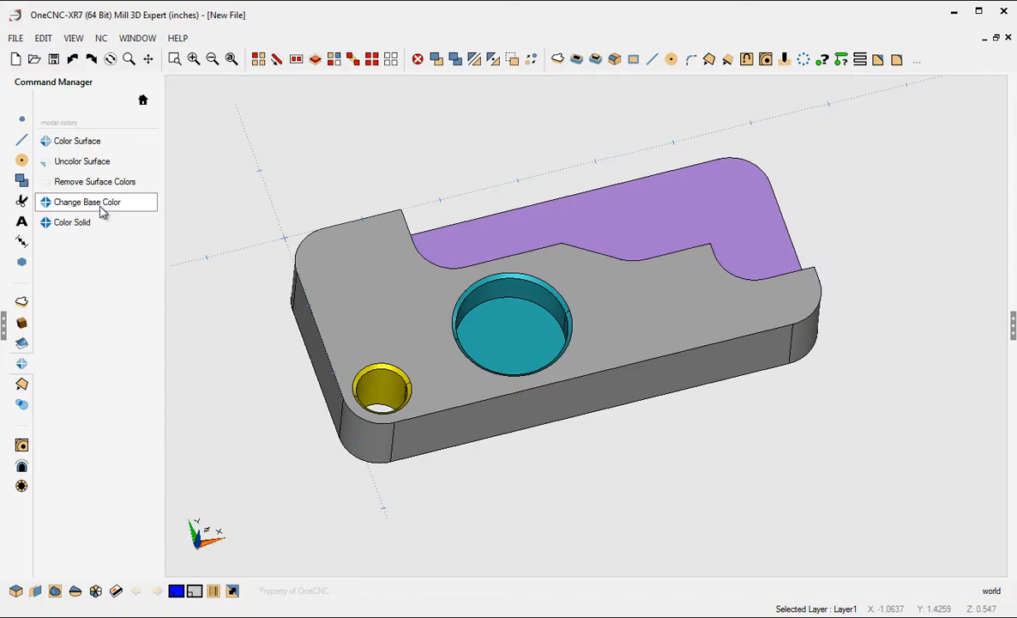
Change the base color of the purple step and its walls to bright cyan, end the command and undo the color change.
drag(473, 440, 699, 329)
drag(652, 439, 639, 461)
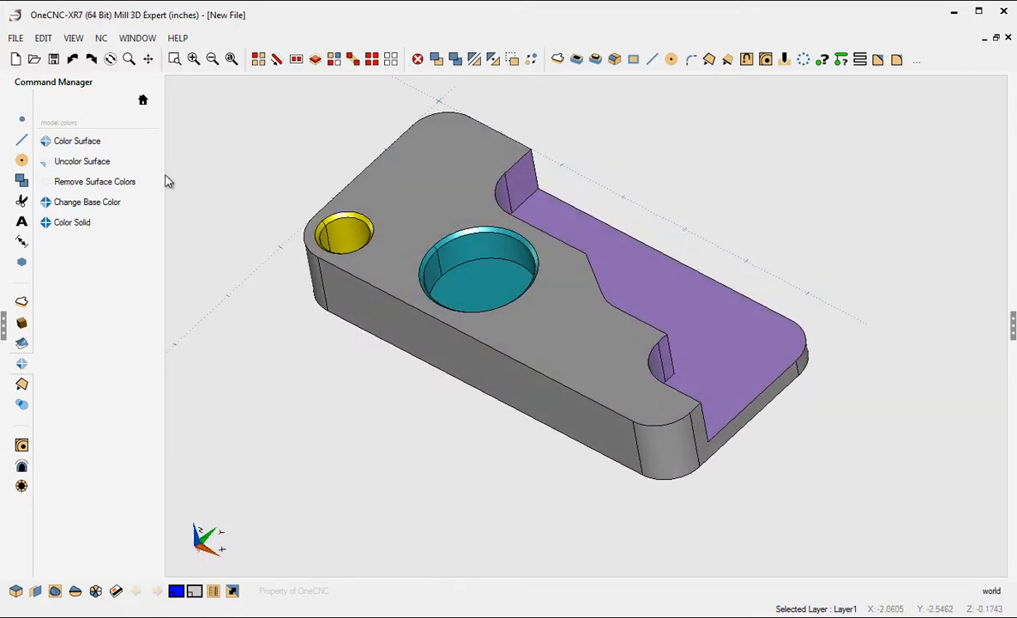
click(120, 202)
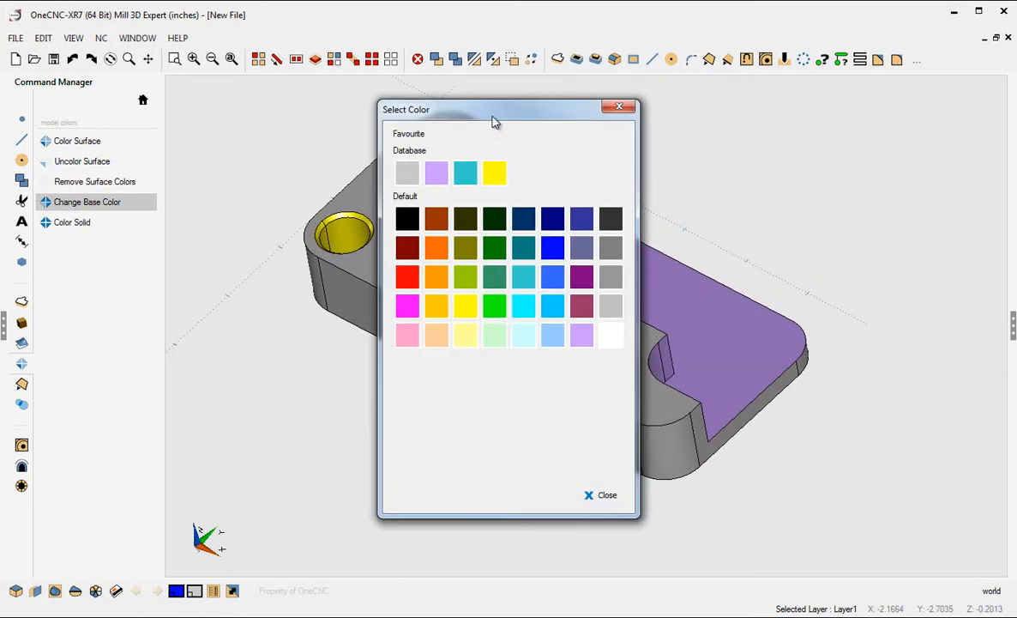
drag(494, 122, 280, 106)
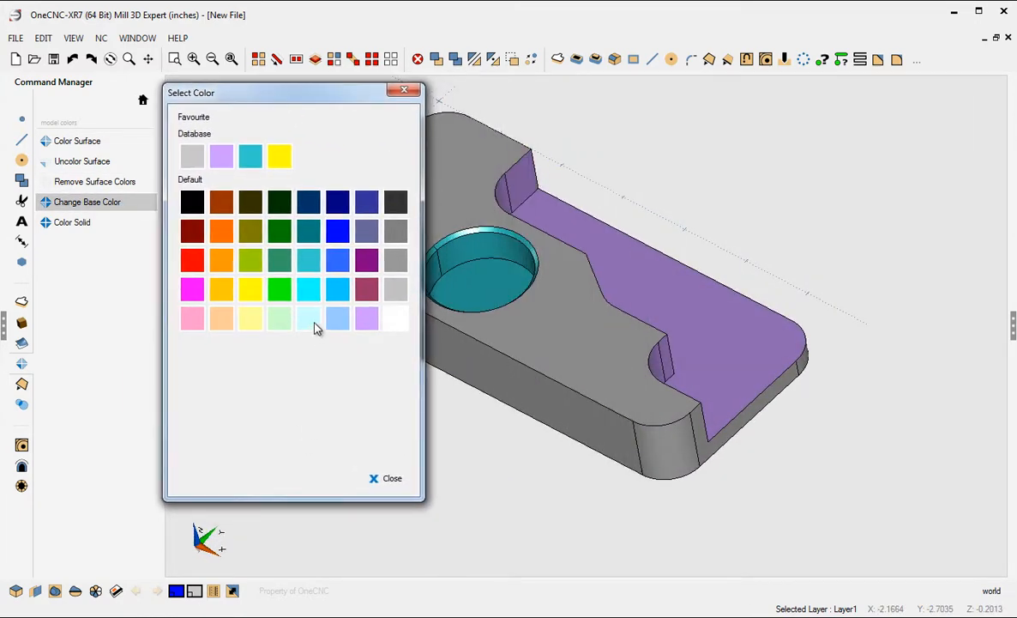
click(311, 292)
drag(481, 460, 433, 472)
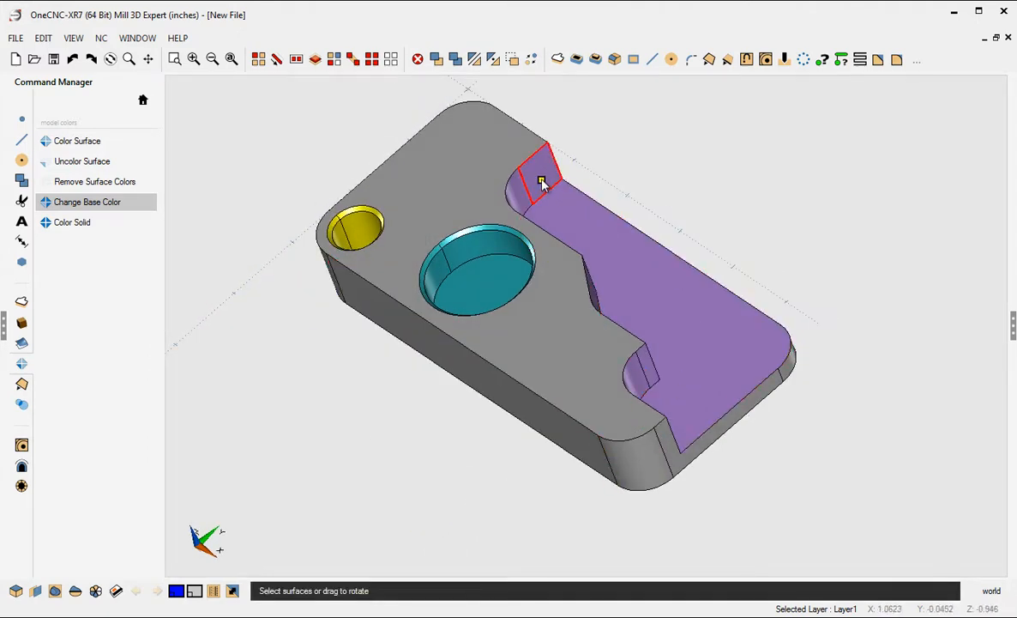
drag(659, 337, 703, 377)
click(604, 242)
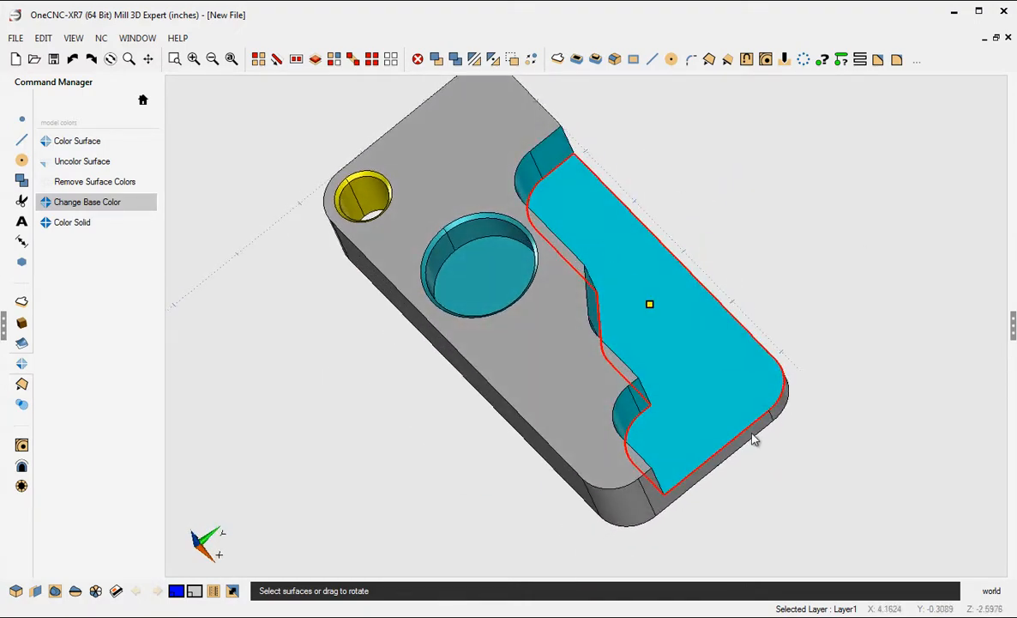
mouse_move(775, 463)
mouse_down()
mouse_move(572, 252)
mouse_move(722, 436)
mouse_move(776, 463)
mouse_up()
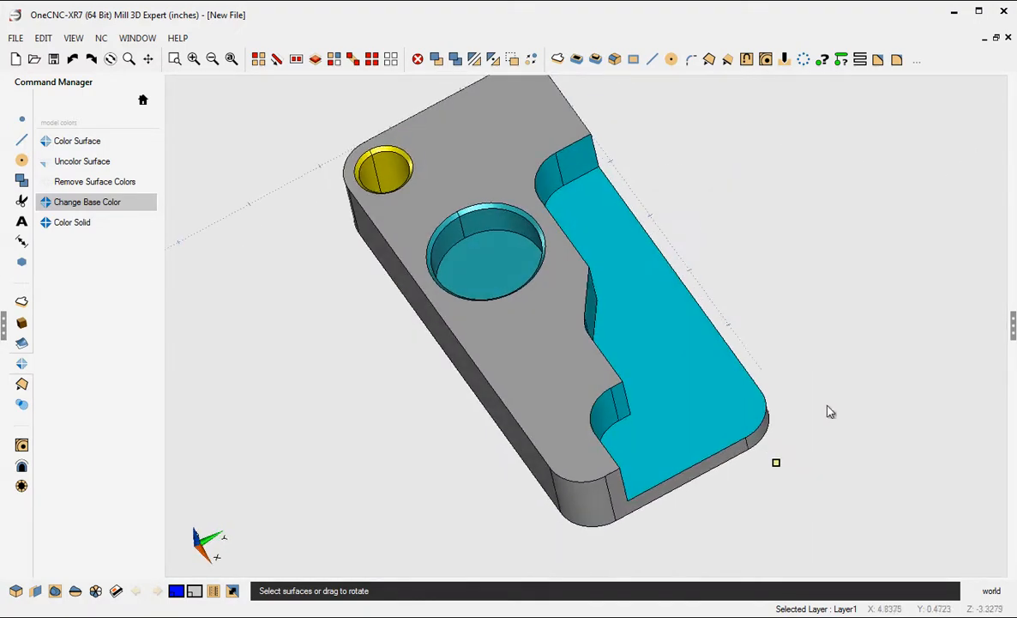
key(Escape)
middle_drag(604, 313, 628, 313)
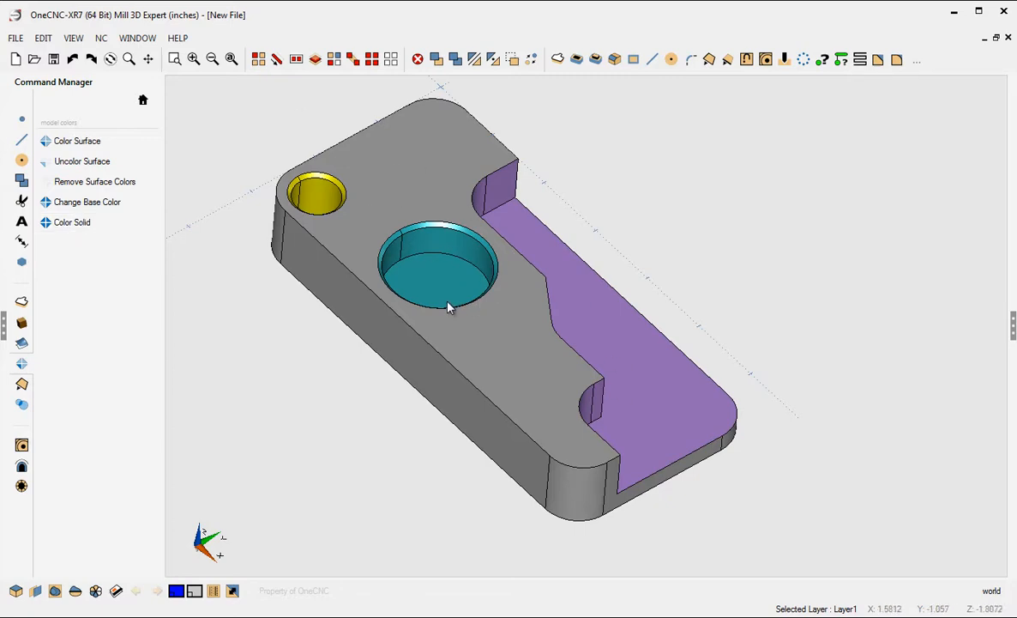
Color the entire solid medium blue with Color Solid and end the command.
middle_drag(191, 320, 336, 345)
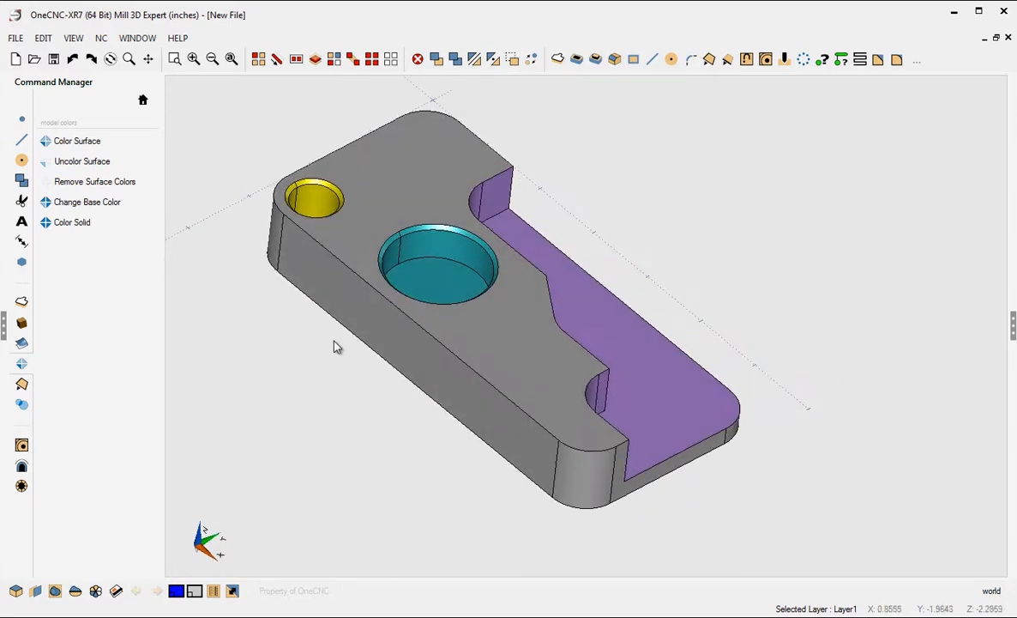
click(66, 229)
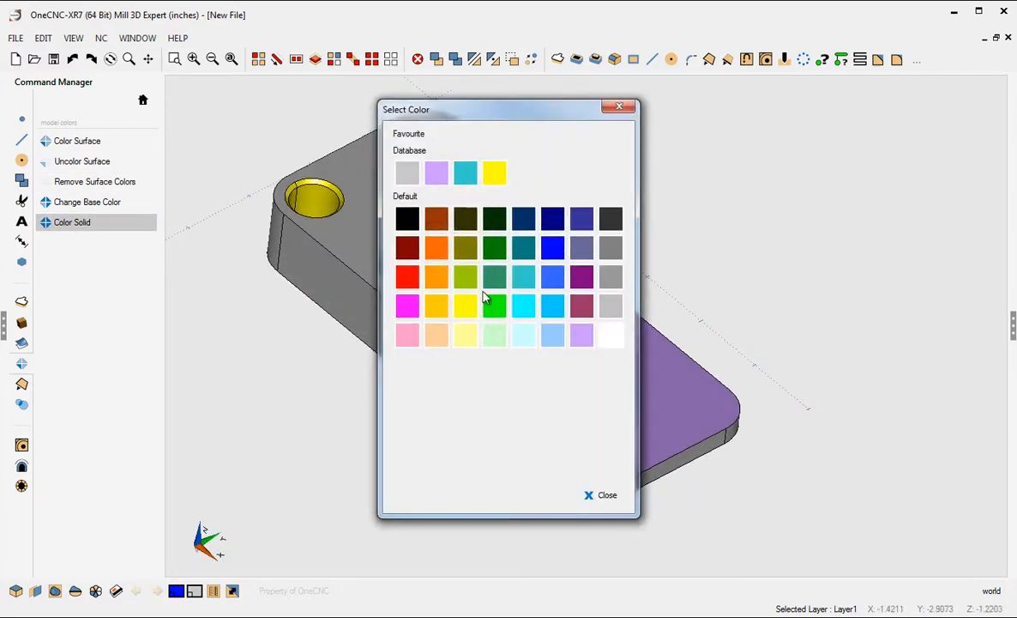
click(552, 276)
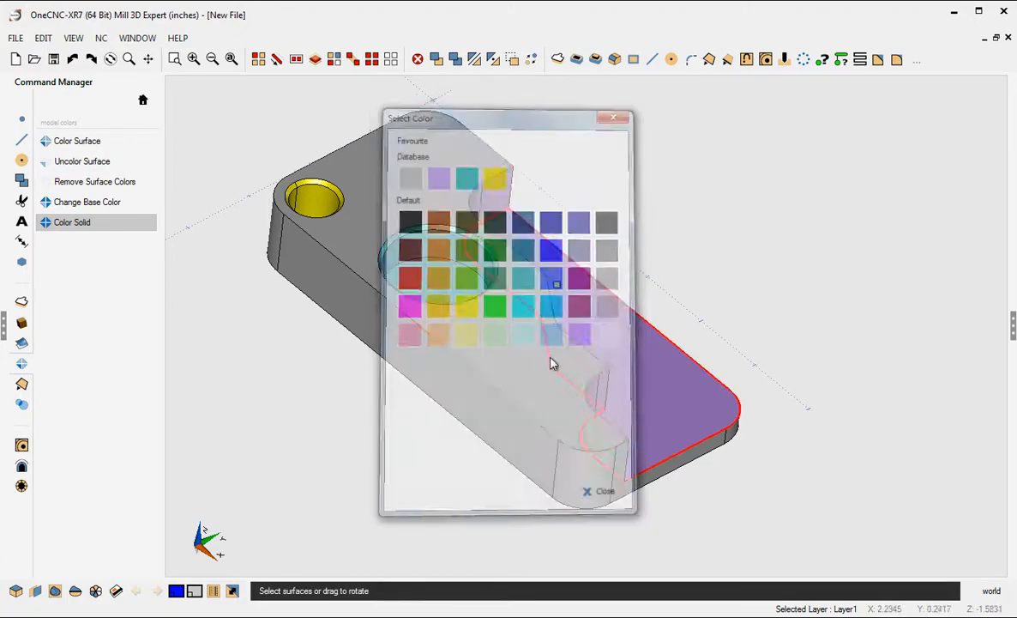
click(553, 388)
drag(466, 474, 273, 403)
drag(566, 377, 583, 408)
right_click(653, 390)
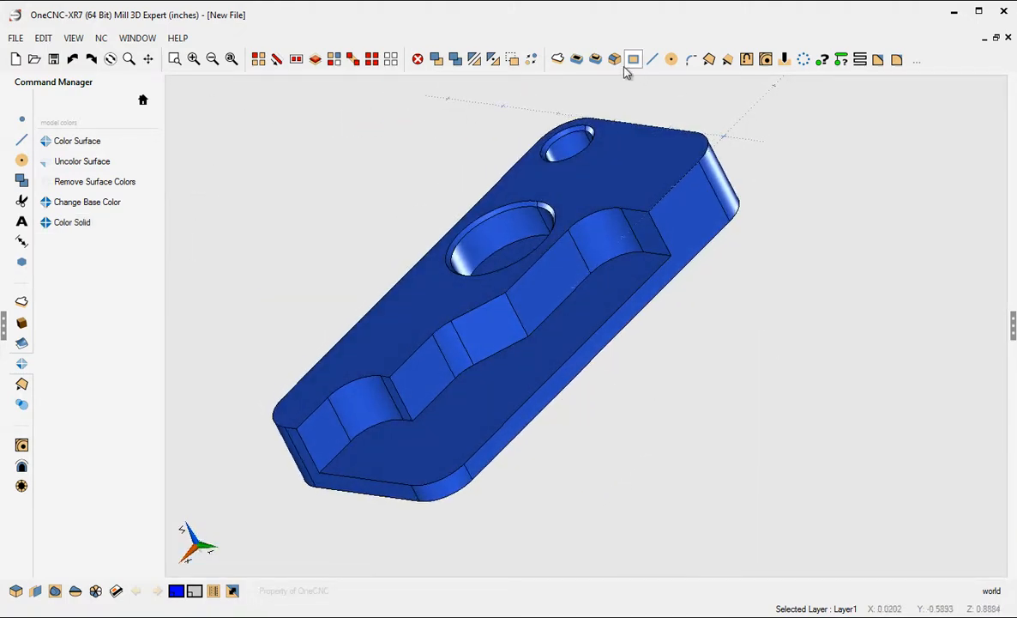
Check the colors offered for selecting by color and cancel without selecting any.
click(334, 62)
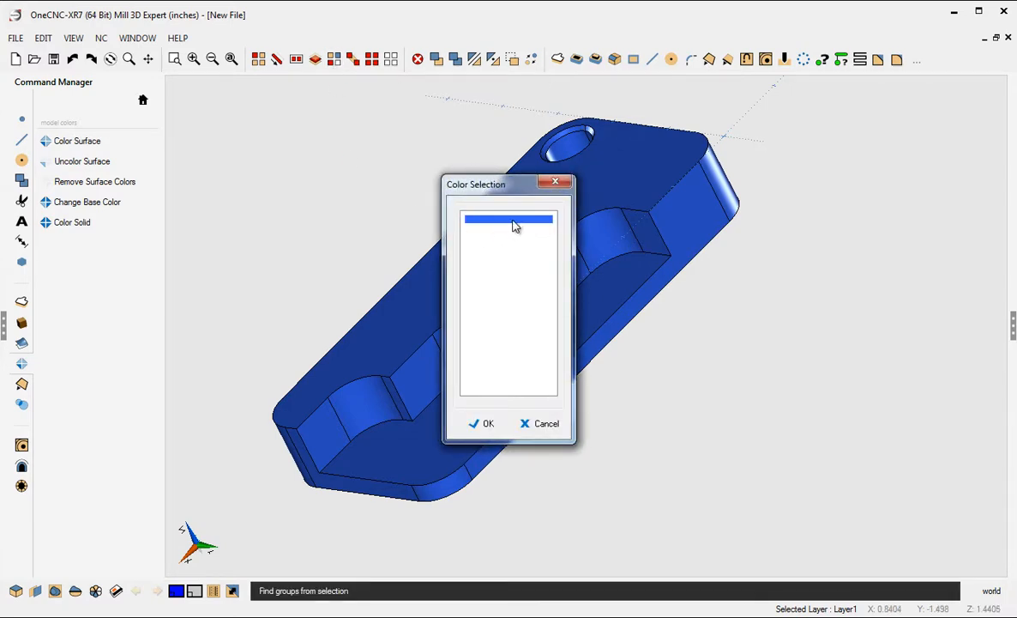
click(542, 426)
Return the Command Manager from the model color commands to its main list of command categories.
middle_drag(528, 386, 532, 317)
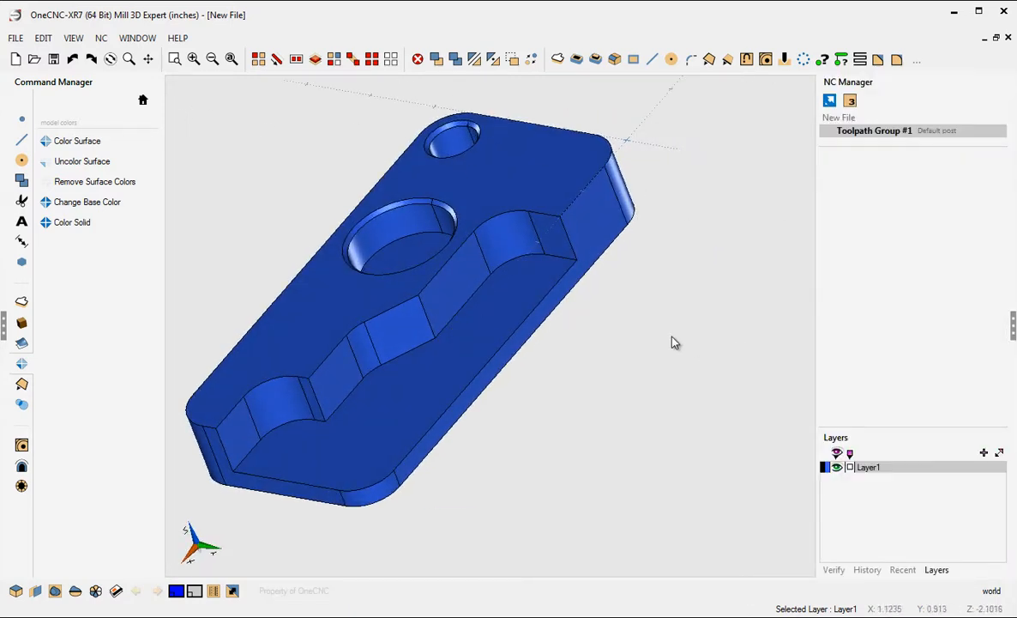
middle_drag(532, 317, 562, 442)
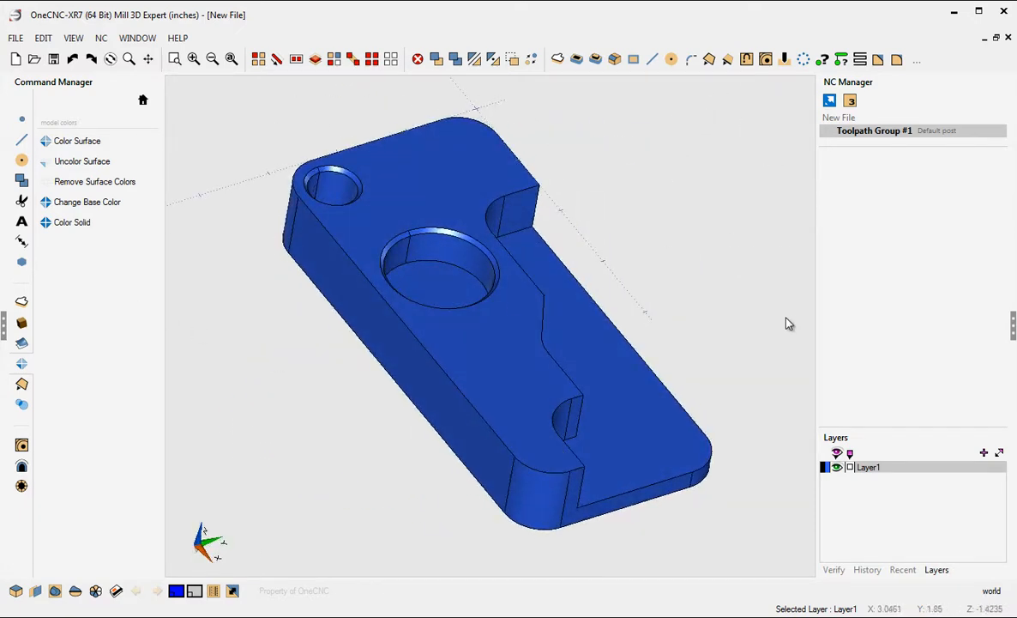
click(143, 101)
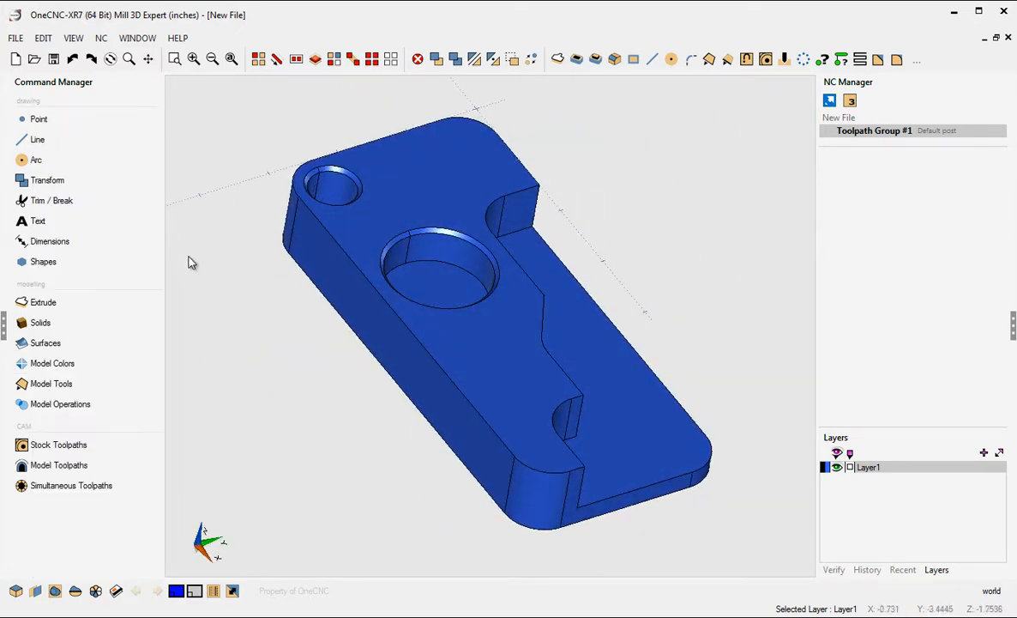
middle_drag(415, 340, 449, 378)
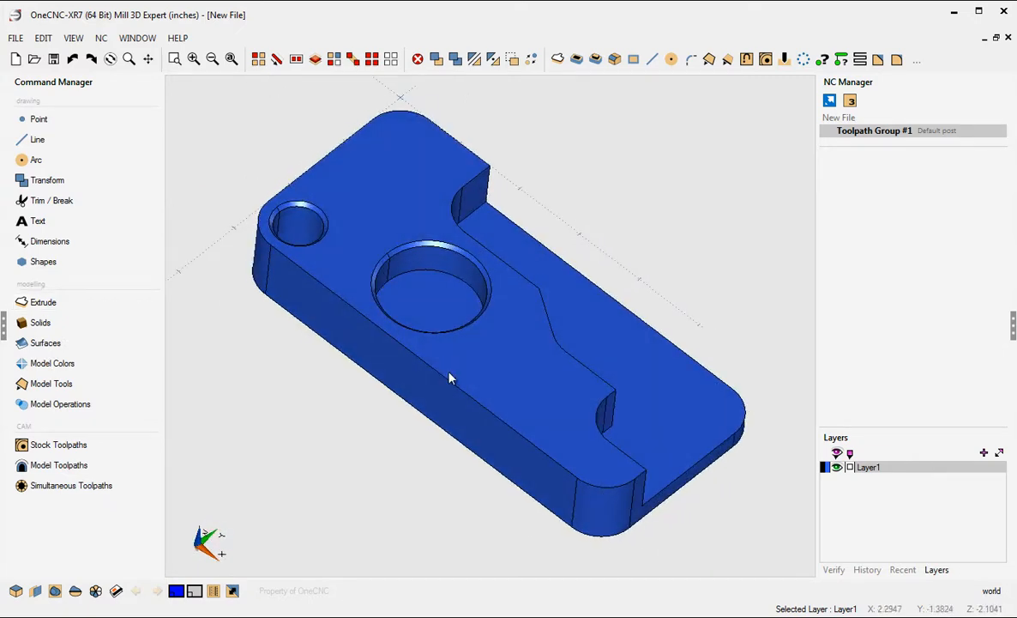
middle_drag(543, 389, 573, 388)
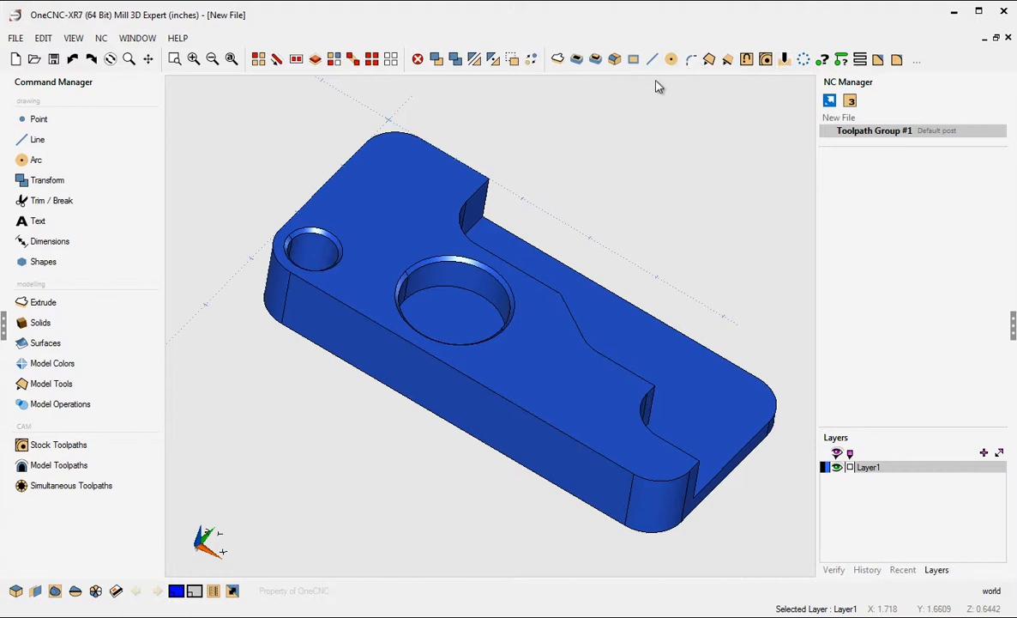
middle_drag(545, 268, 467, 298)
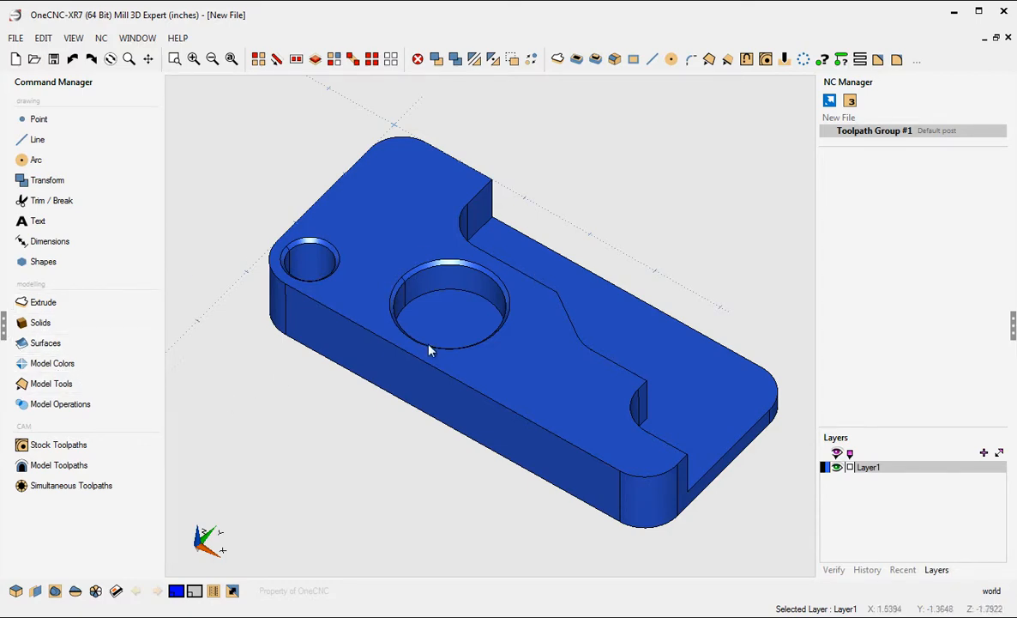
middle_drag(457, 342, 606, 325)
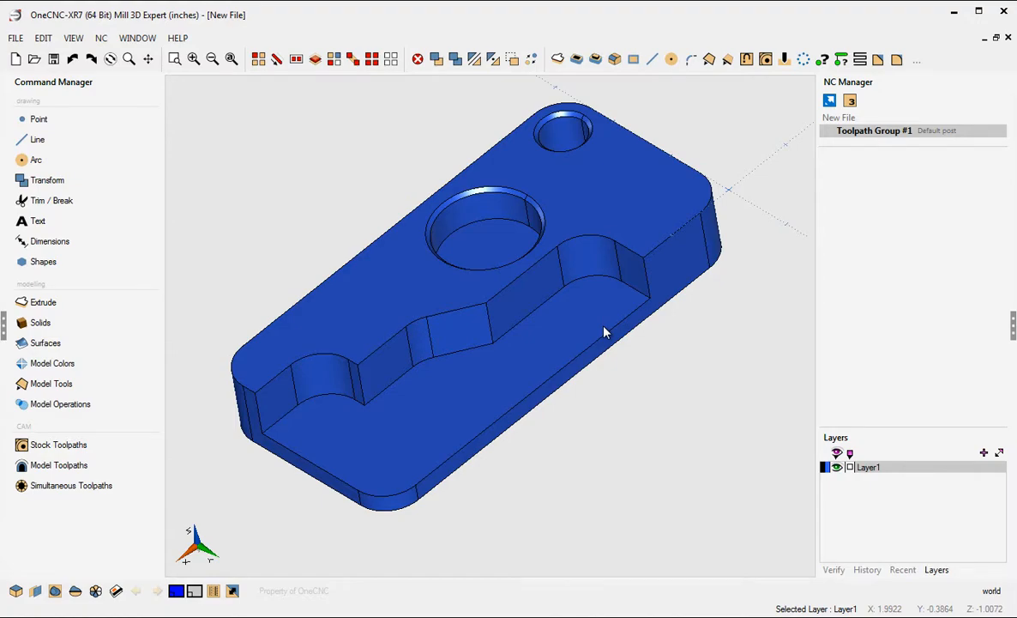
middle_drag(530, 309, 530, 401)
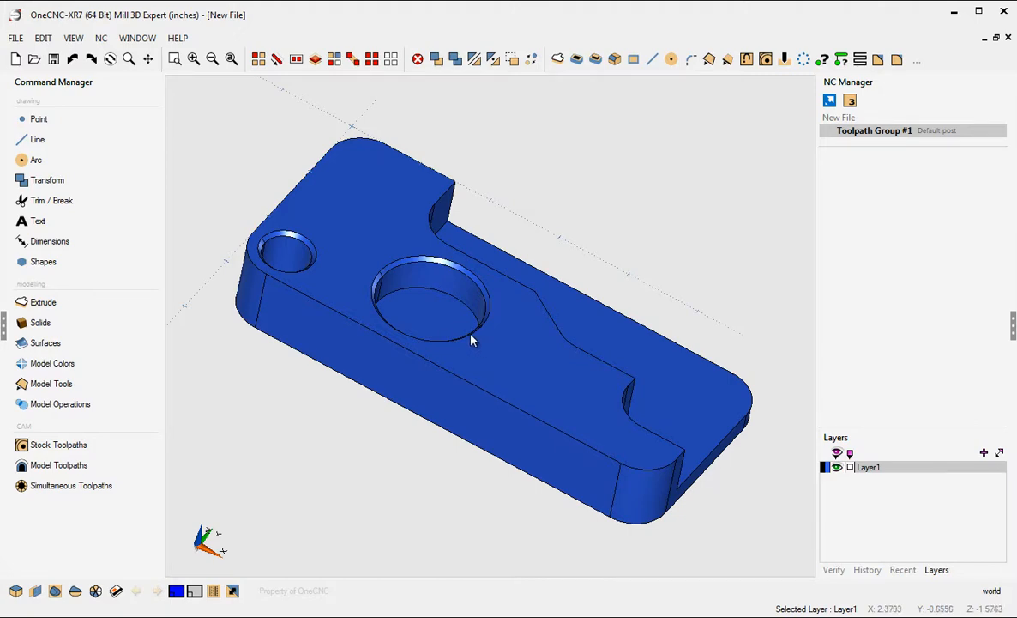
middle_drag(457, 319, 431, 319)
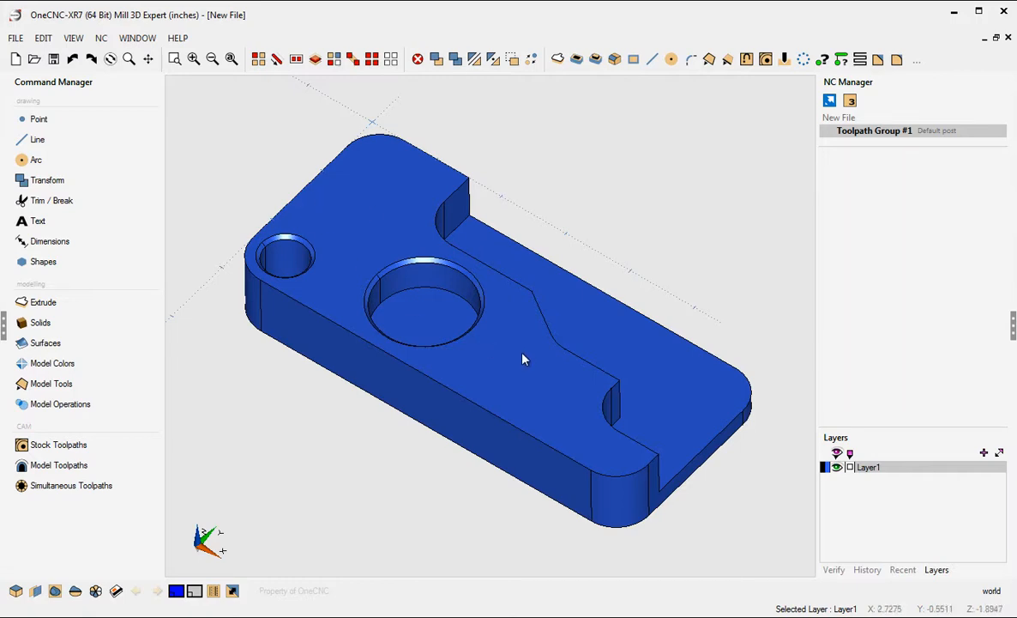
mouse_move(516, 370)
middle_down()
mouse_move(557, 318)
mouse_move(522, 374)
middle_up()
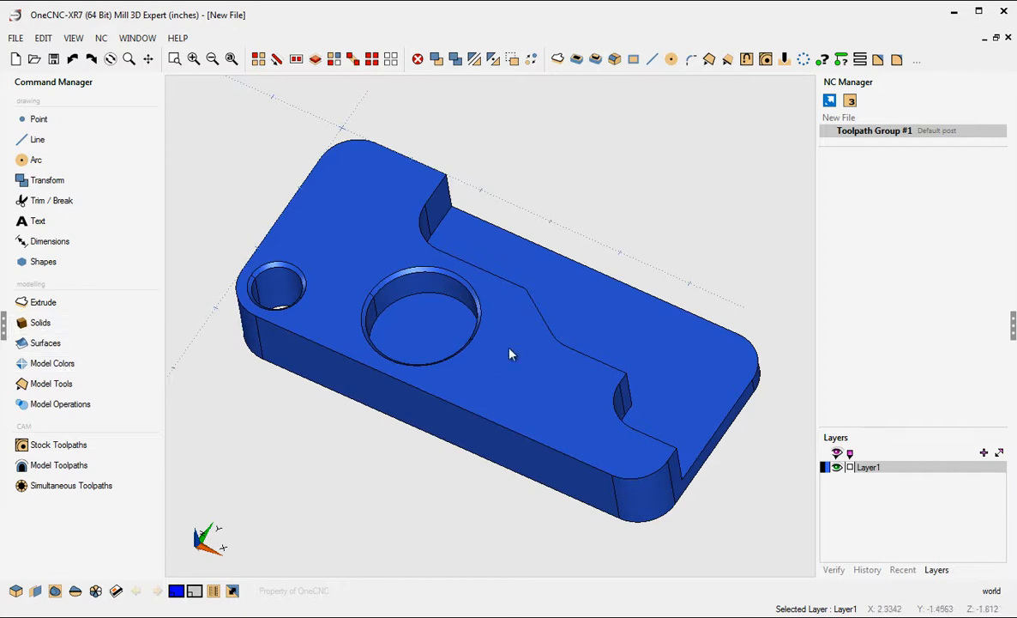
middle_drag(445, 413, 470, 422)
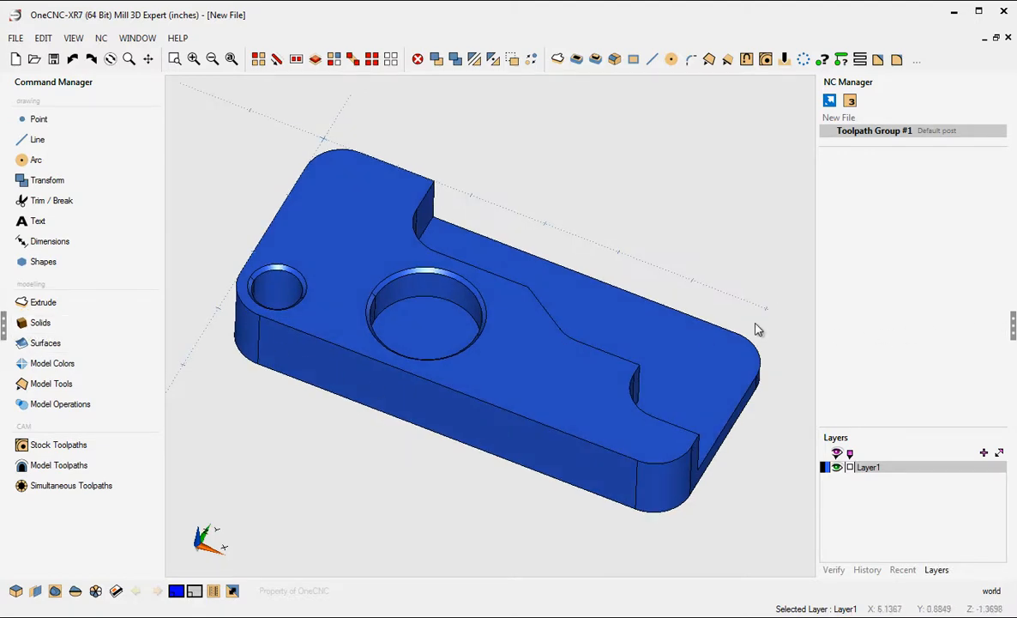
middle_drag(561, 302, 554, 318)
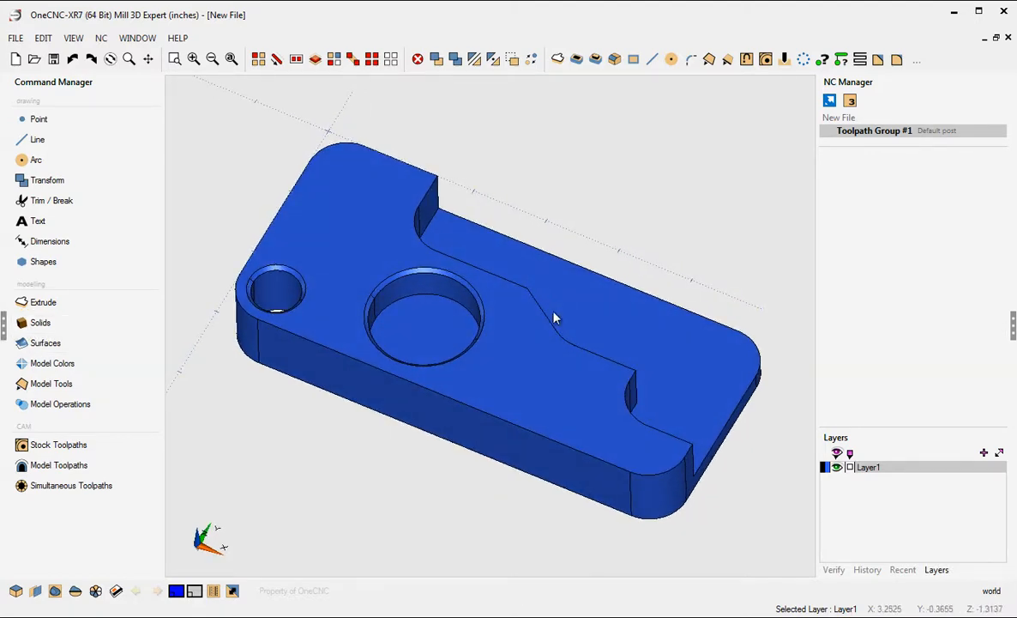